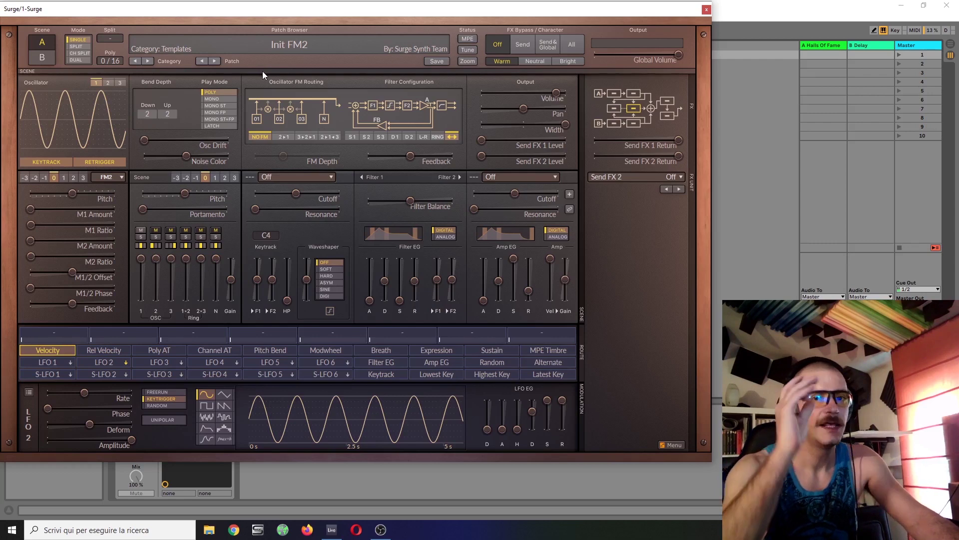
Step: Confirm oscillator 1 stays on the FM2 type and set its M1 Ratio to 2
left_click(102, 178)
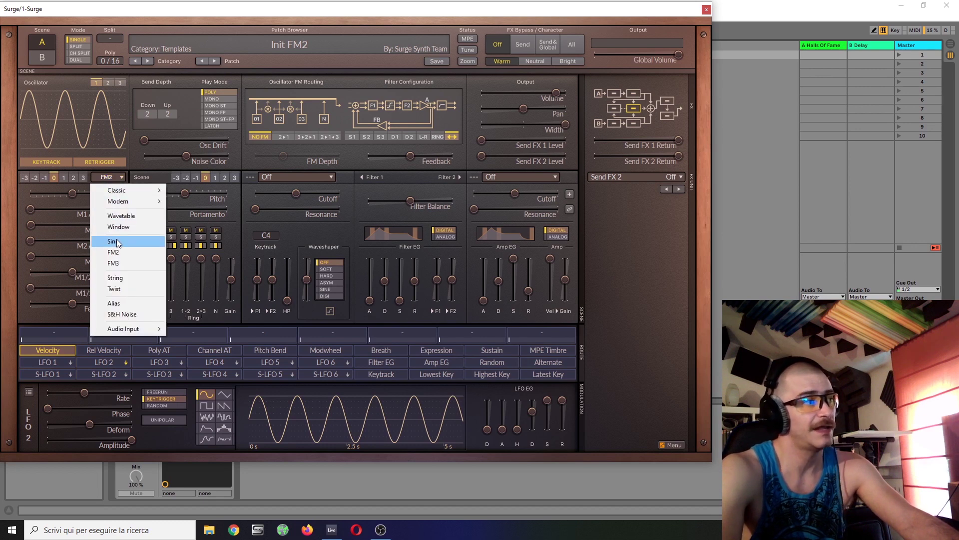
left_click(106, 121)
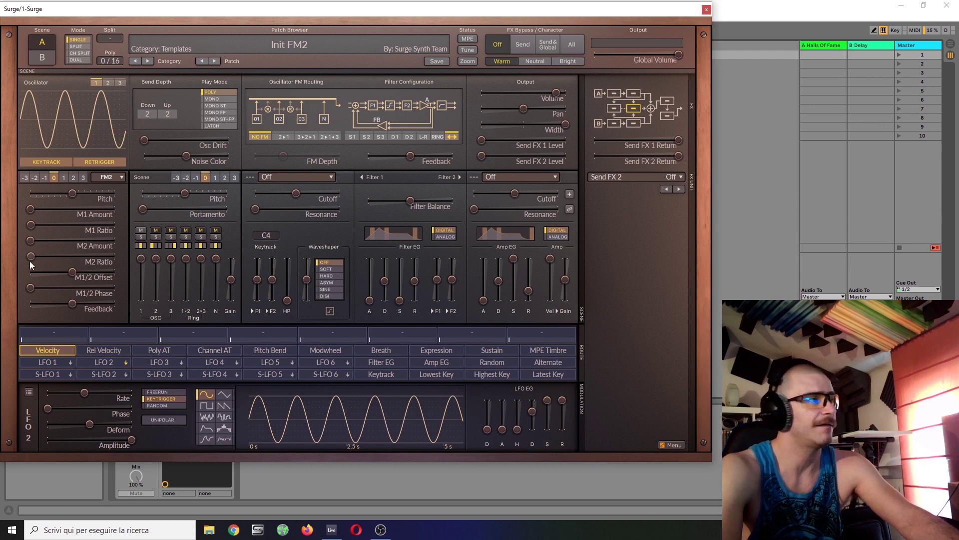
left_click(31, 222)
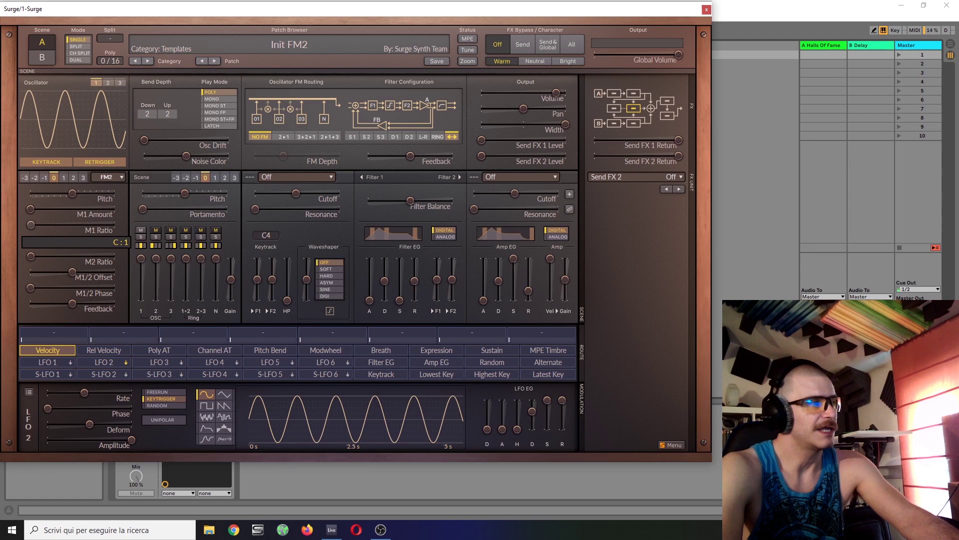
mouse_move(31, 224)
left_mouse_down()
mouse_move(41, 224)
mouse_move(31, 224)
left_mouse_up()
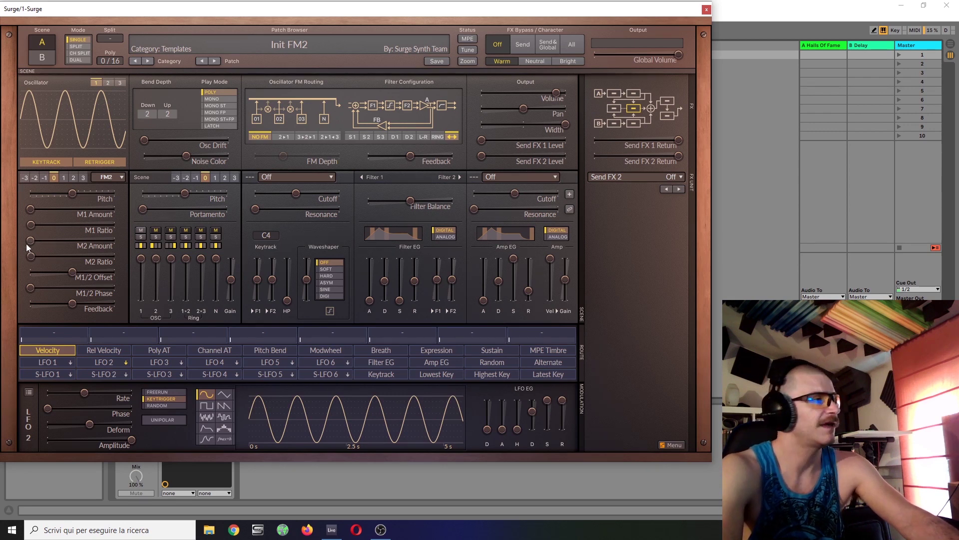
Step: Nudge the M1/2 Offset up slightly and raise Feedback to about 76%
mouse_move(29, 228)
left_mouse_down()
mouse_move(114, 226)
mouse_move(34, 229)
left_mouse_up()
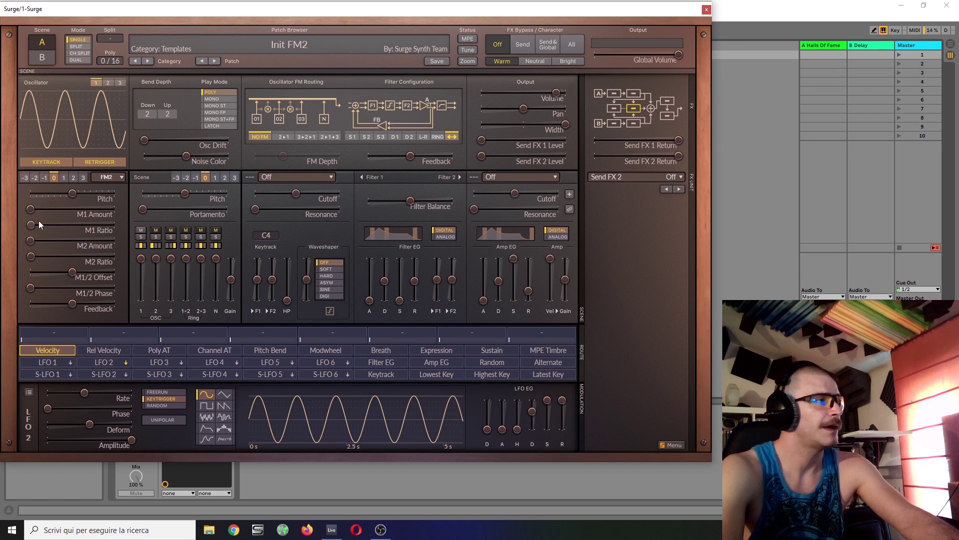
left_click_drag(71, 275, 73, 275)
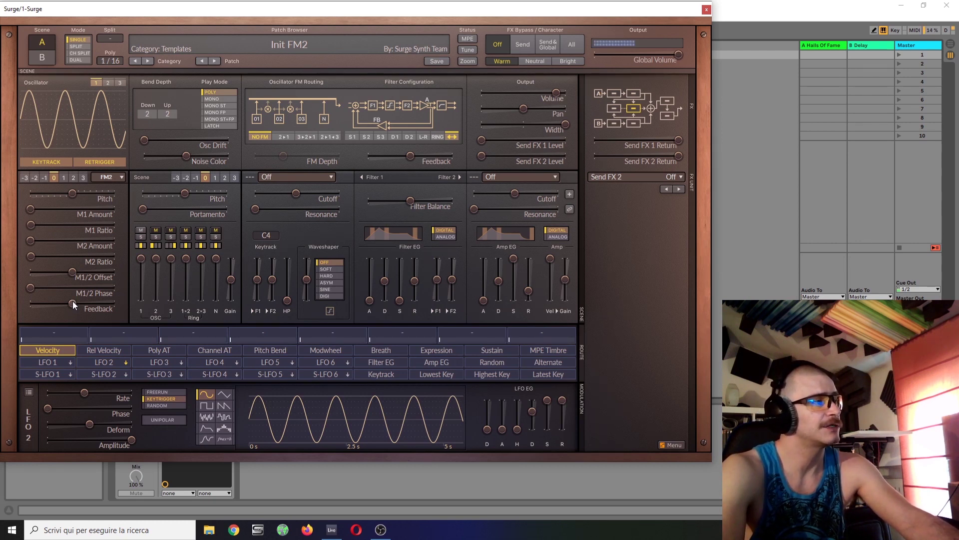
mouse_move(73, 303)
left_mouse_down()
mouse_move(105, 304)
mouse_move(89, 306)
left_mouse_up()
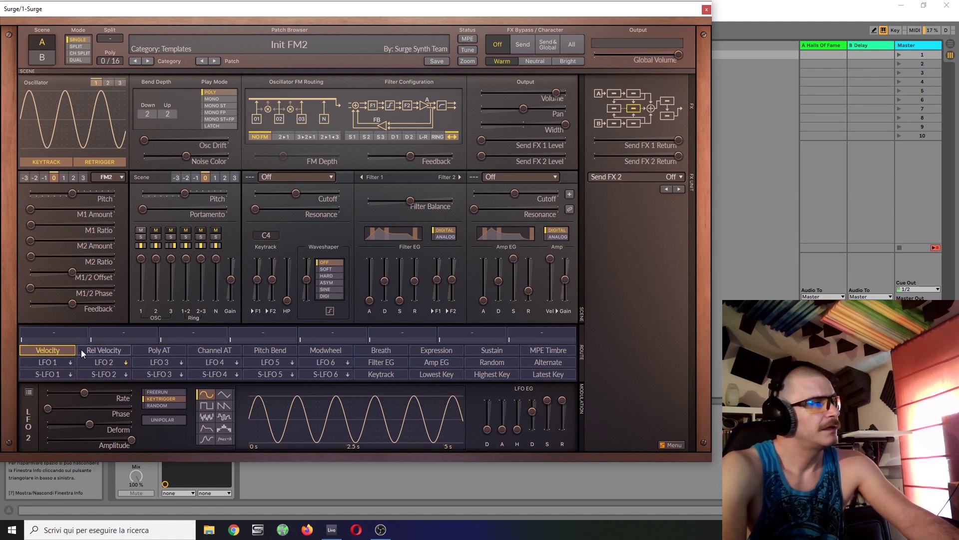
Step: Load the Envelope > Basic ADSR preset into LFO 1 and zero its attack
left_click(55, 361)
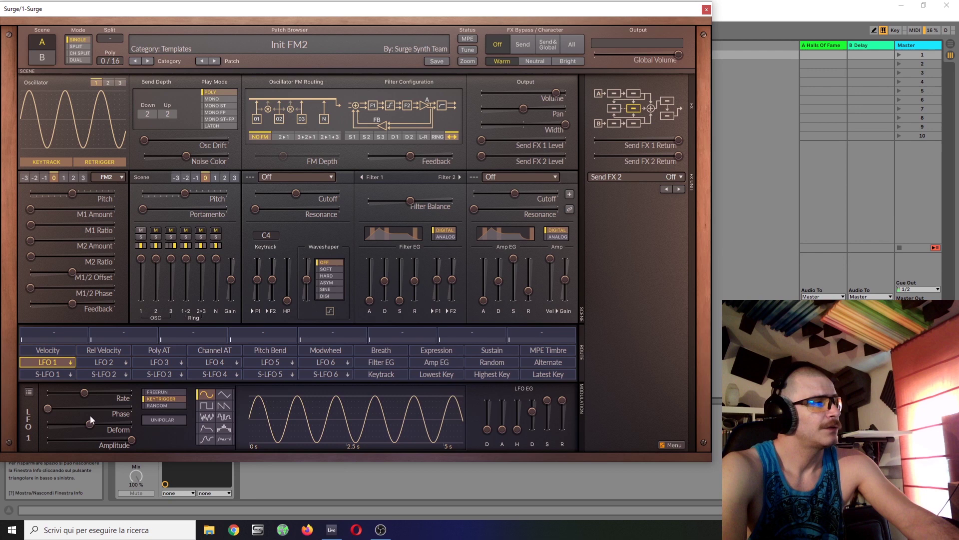
left_click(31, 391)
mouse_move(82, 427)
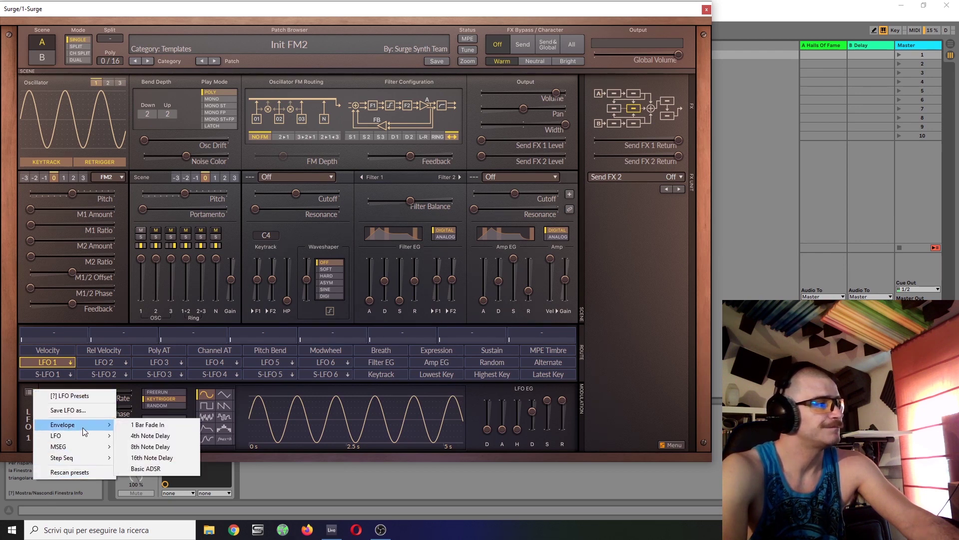
left_click(148, 468)
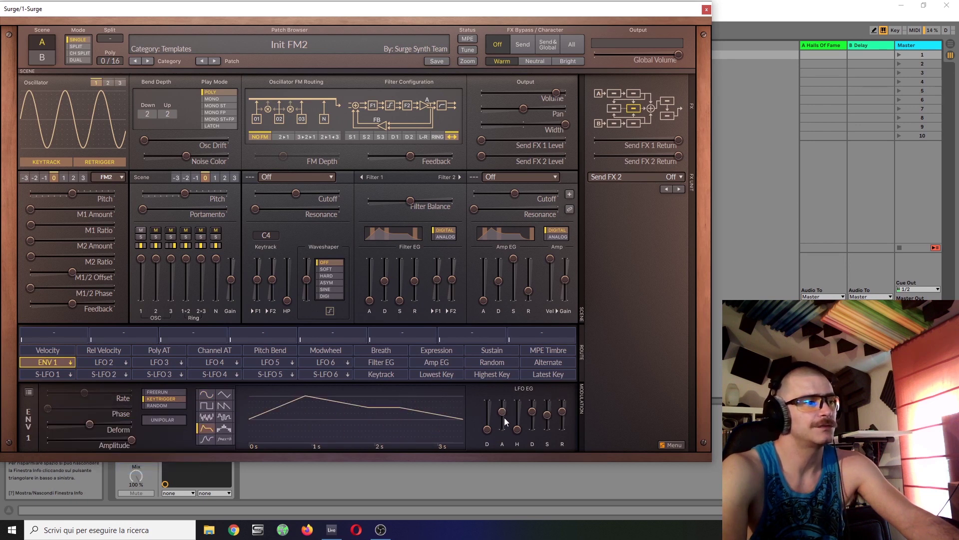
left_click_drag(505, 417, 533, 405)
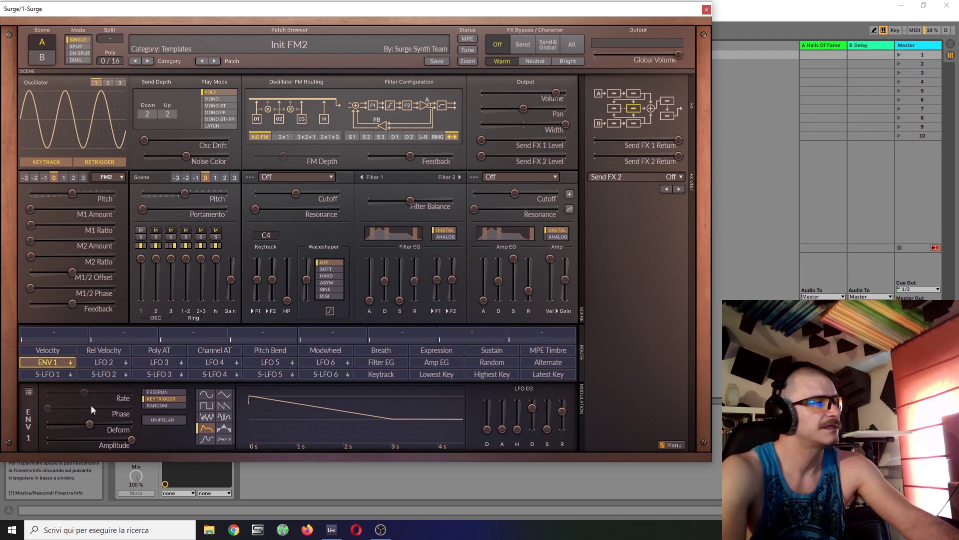
Step: Route ENV 1 to the M1 Amount and bend its curve fully with Deform
left_click(49, 362)
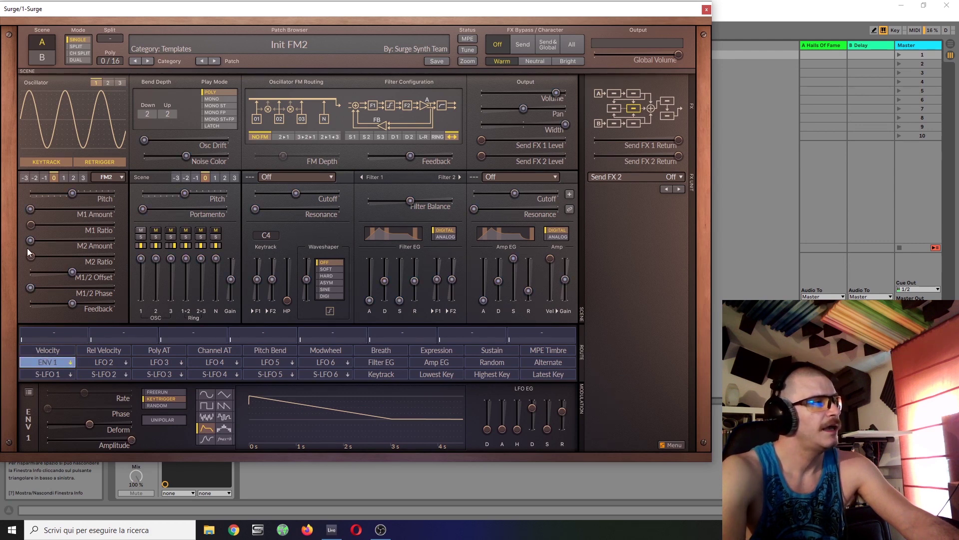
left_click_drag(31, 209, 76, 209)
left_click_drag(91, 425, 131, 424)
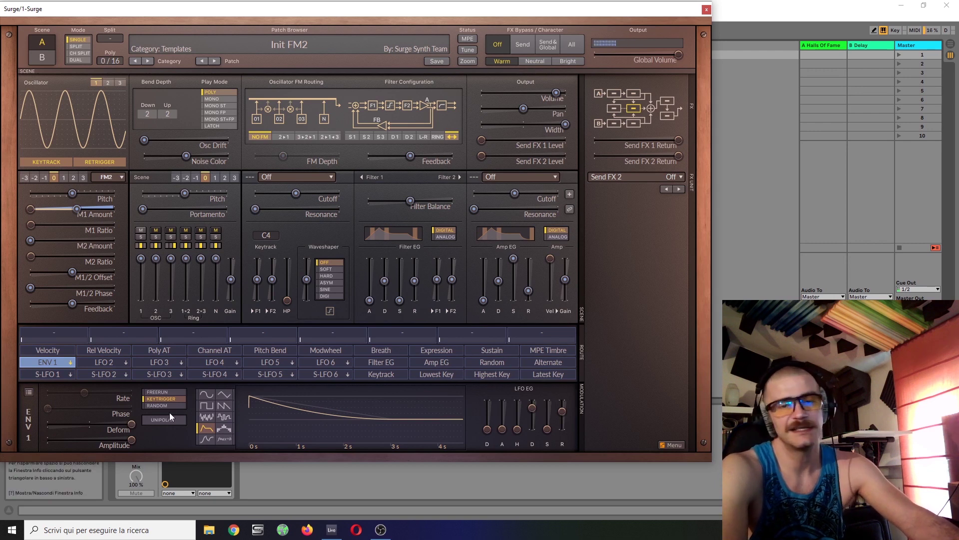
left_click(113, 361)
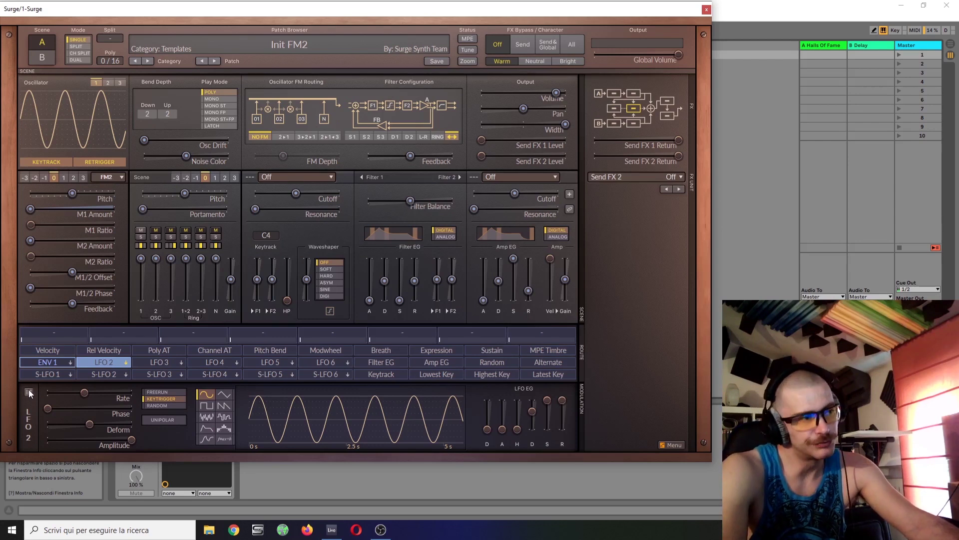
Step: Load the Basic ADSR envelope into LFO 2 and remove its attack time
left_click(29, 392)
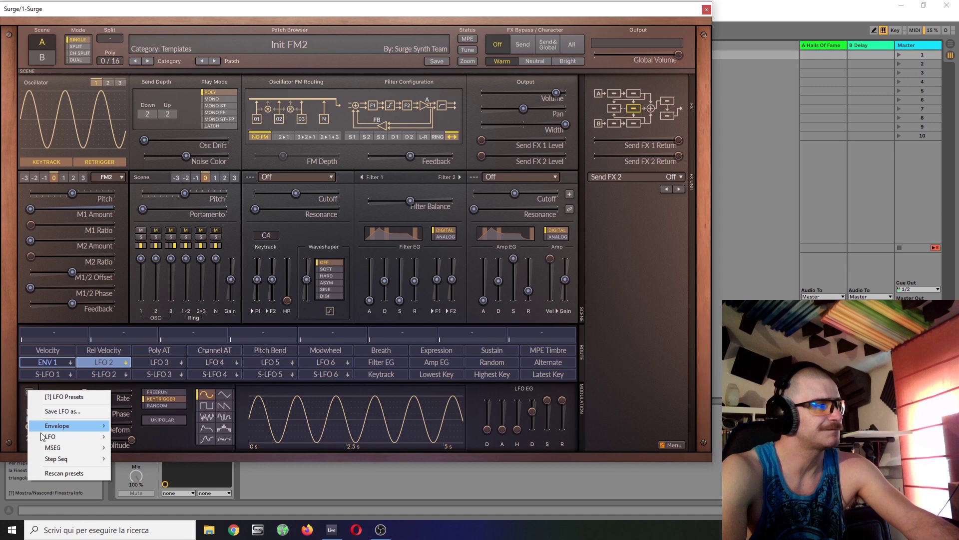
mouse_move(86, 439)
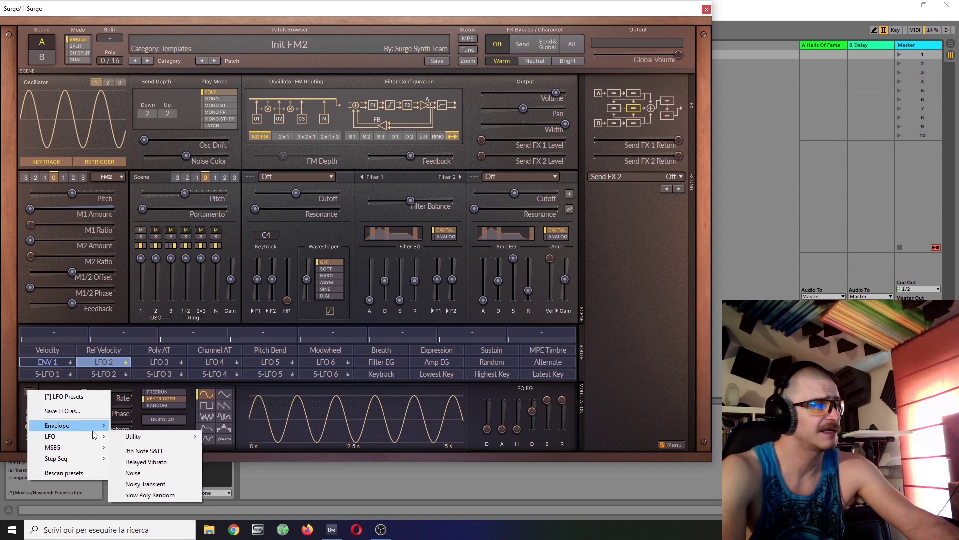
left_click(147, 474)
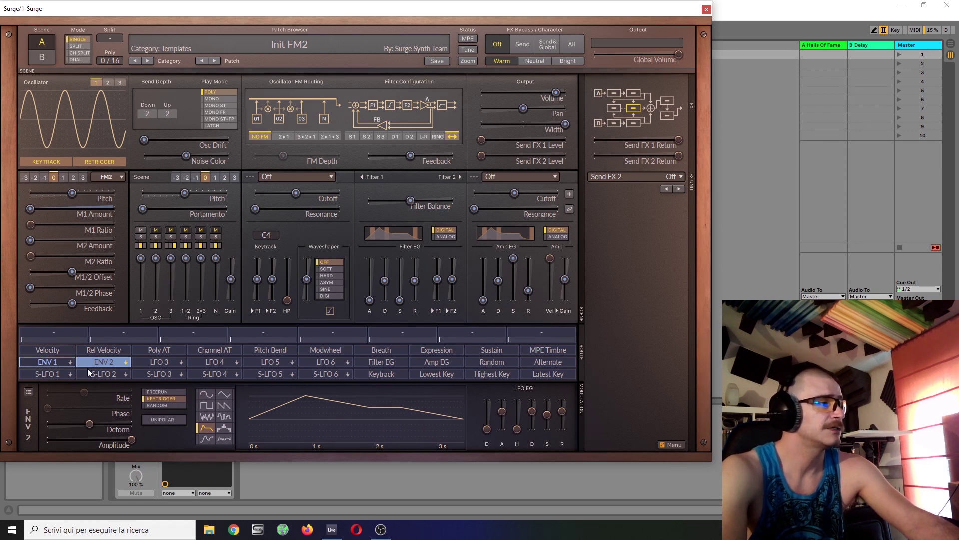
left_click_drag(502, 412, 548, 429)
Step: Fully curve ENV 2's decay and have it modulate M2 Amount by about +38
mouse_move(548, 414)
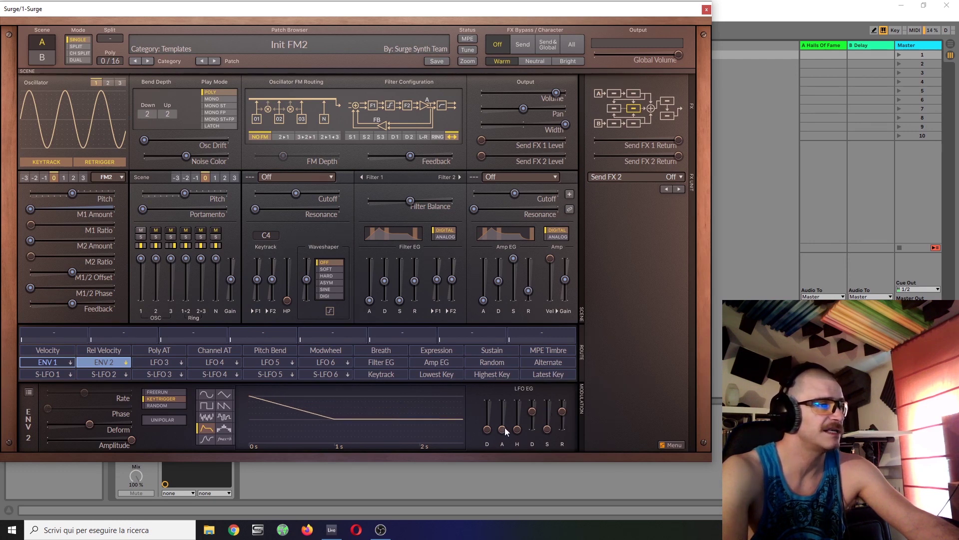
left_click_drag(88, 428, 92, 415)
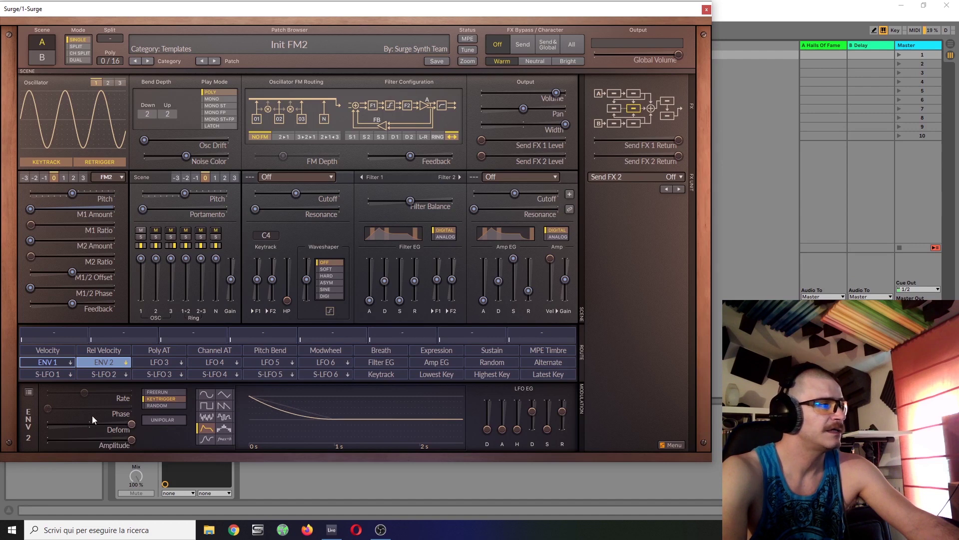
left_click(30, 240)
left_click_drag(30, 241, 64, 241)
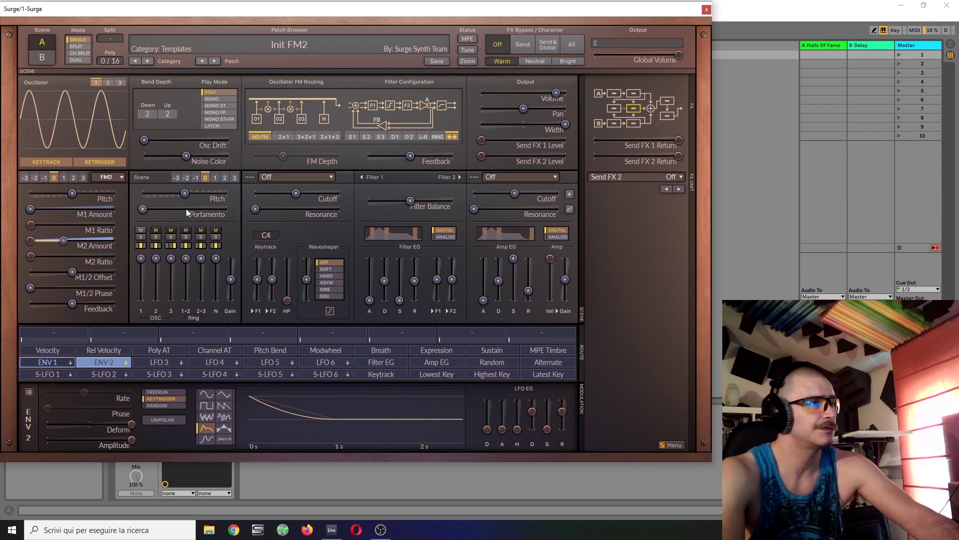
Step: Set the M1 Ratio to 3 with no modulation source armed
left_click(94, 357)
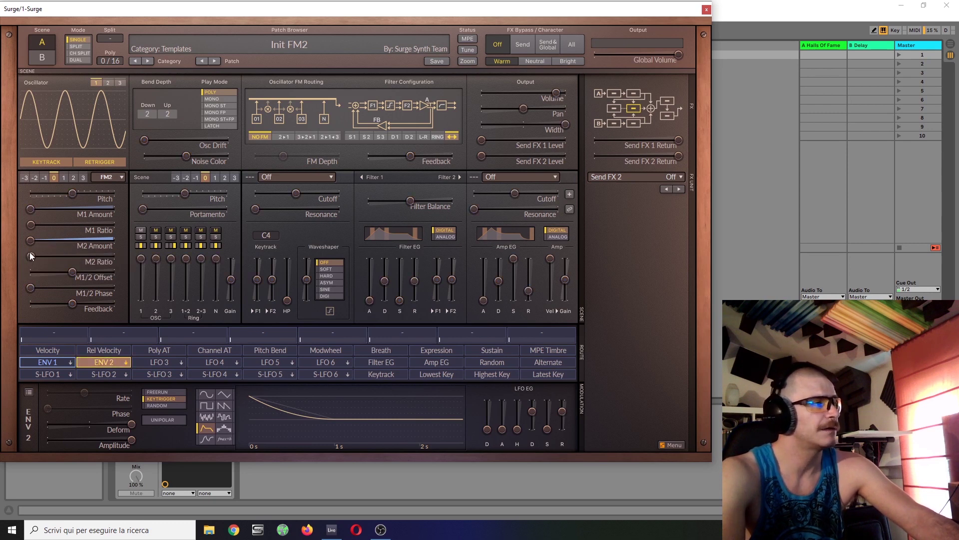
mouse_move(29, 226)
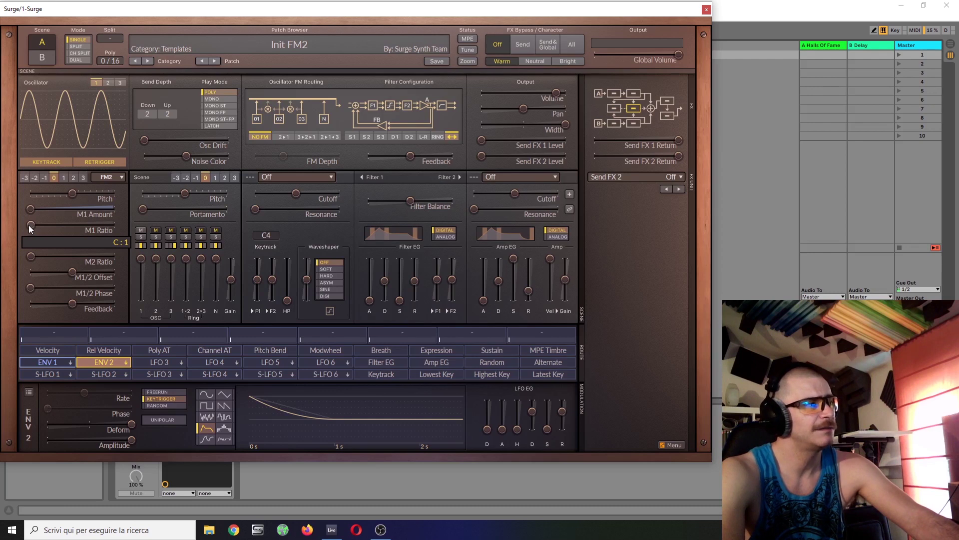
left_click_drag(29, 226, 49, 260)
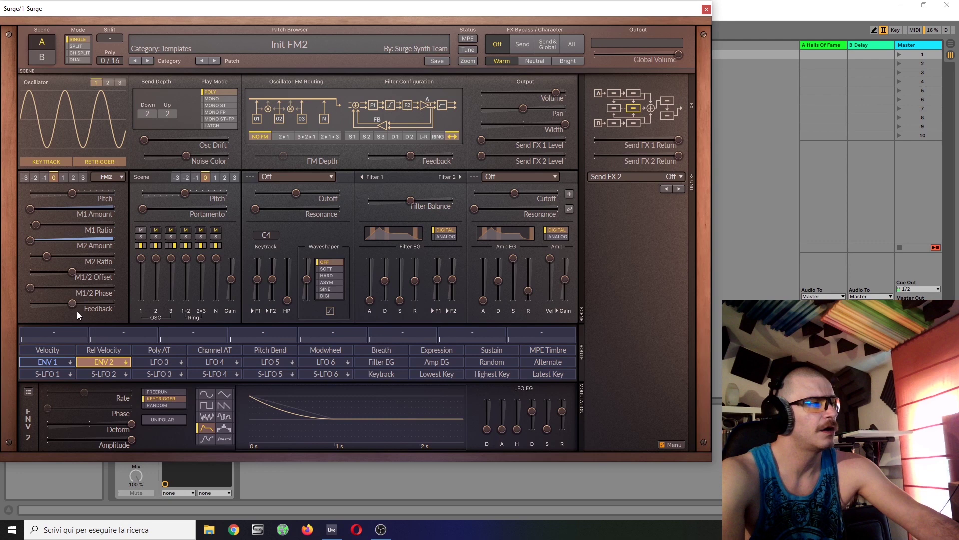
Step: Reduce ENV 2's M2 Amount modulation to +24.46 and deepen ENV 1's M1 Amount modulation
left_click(94, 362)
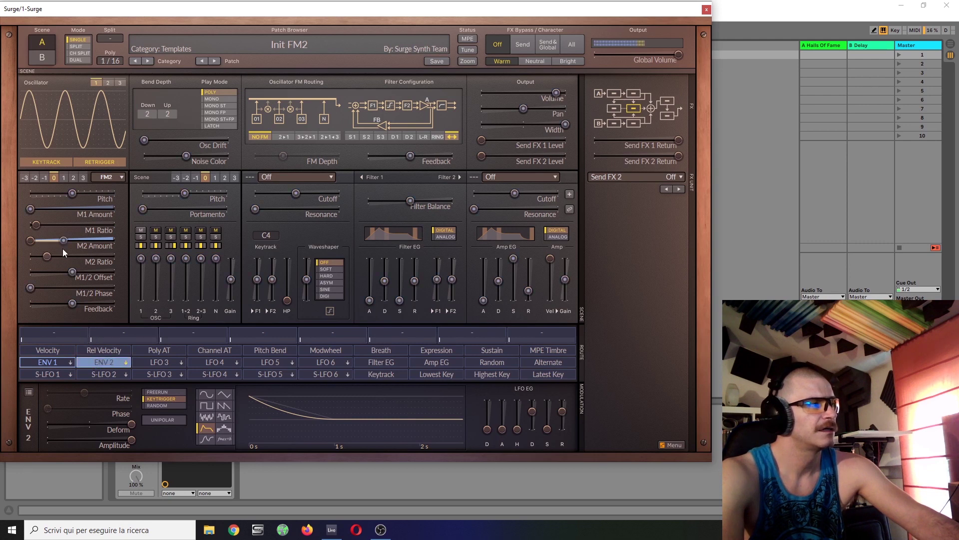
left_click_drag(63, 241, 51, 240)
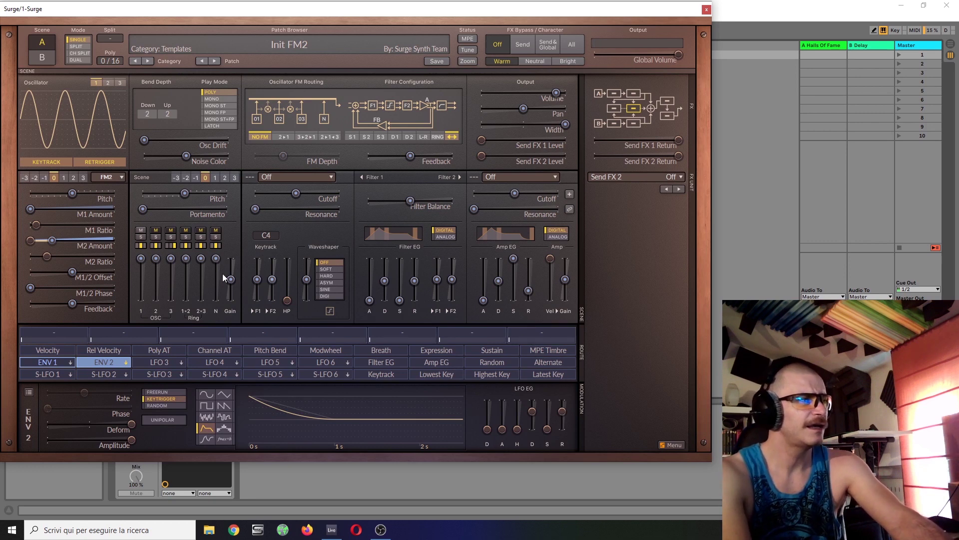
left_click_drag(55, 241, 51, 241)
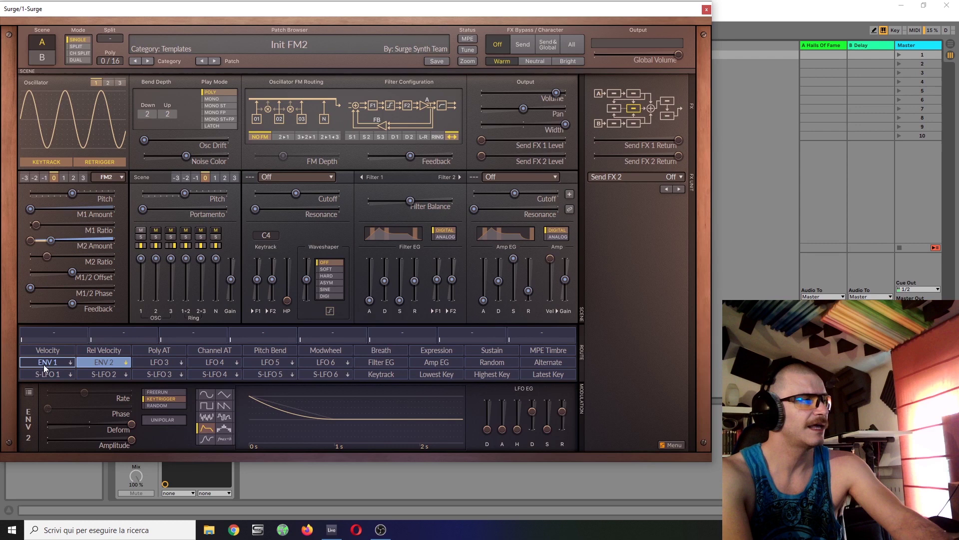
left_click(44, 364)
left_click_drag(30, 209, 68, 209)
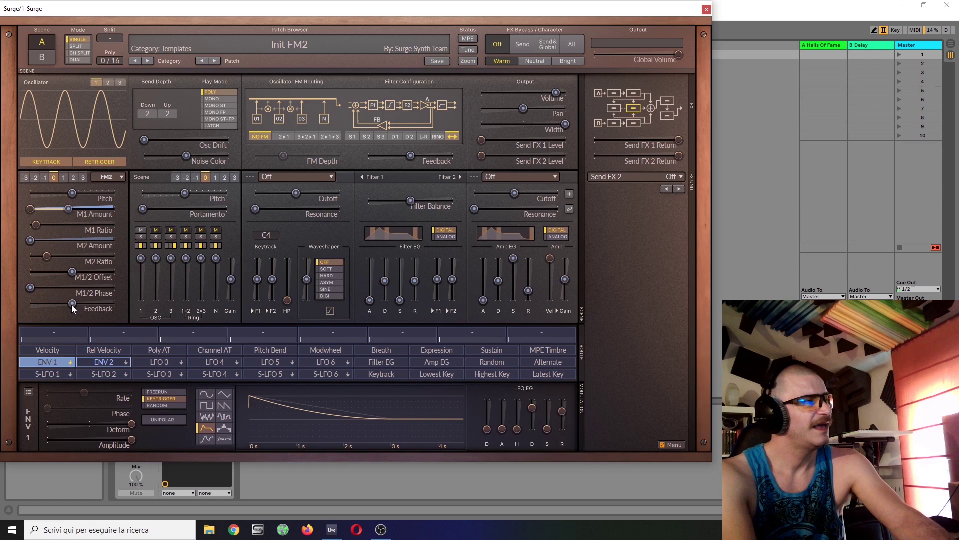
Step: Route ENV 2 to the oscillator Feedback and turn its Amplitude down to about a third
left_click(101, 362)
mouse_move(73, 301)
left_mouse_down()
mouse_move(113, 303)
mouse_move(88, 306)
left_mouse_up()
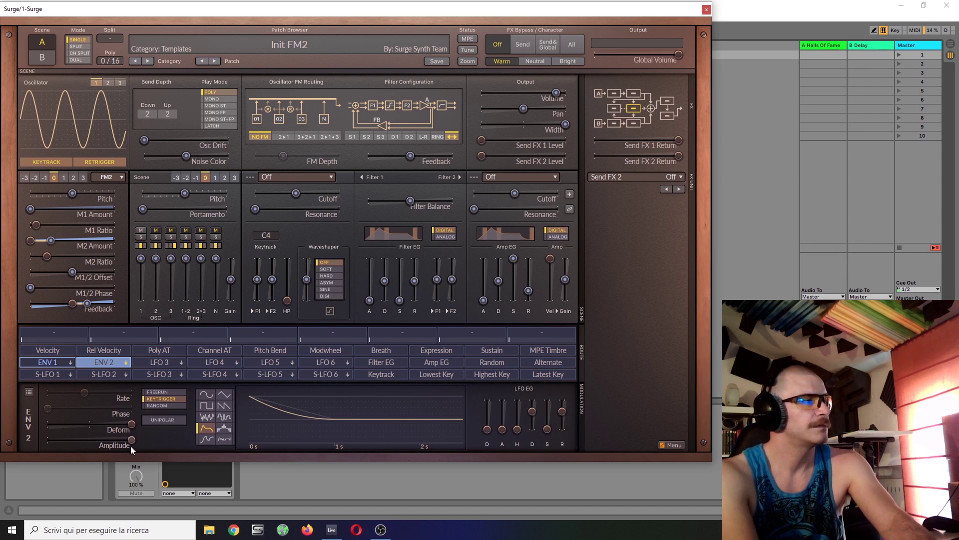
left_click_drag(131, 445, 55, 442)
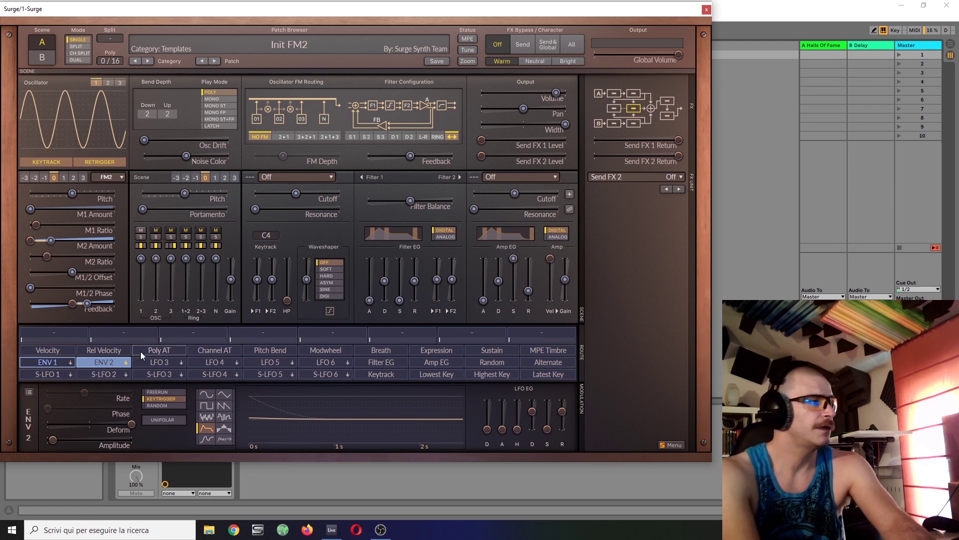
Step: Velocity-modulate ENV 2's amplitude, lower ENV 1's amplitude to about 12%, and set amp velocity to -9.26 dB
left_click(59, 352)
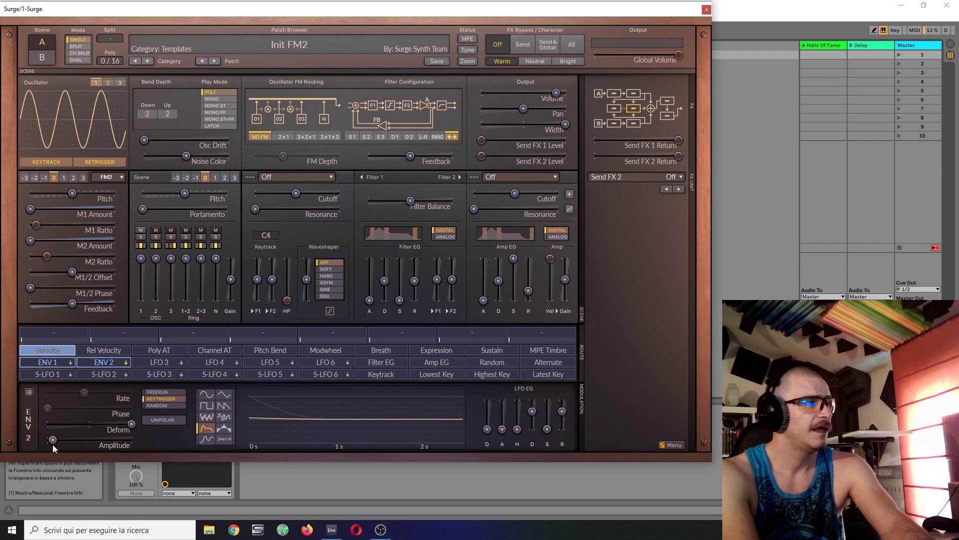
left_click_drag(52, 440, 132, 442)
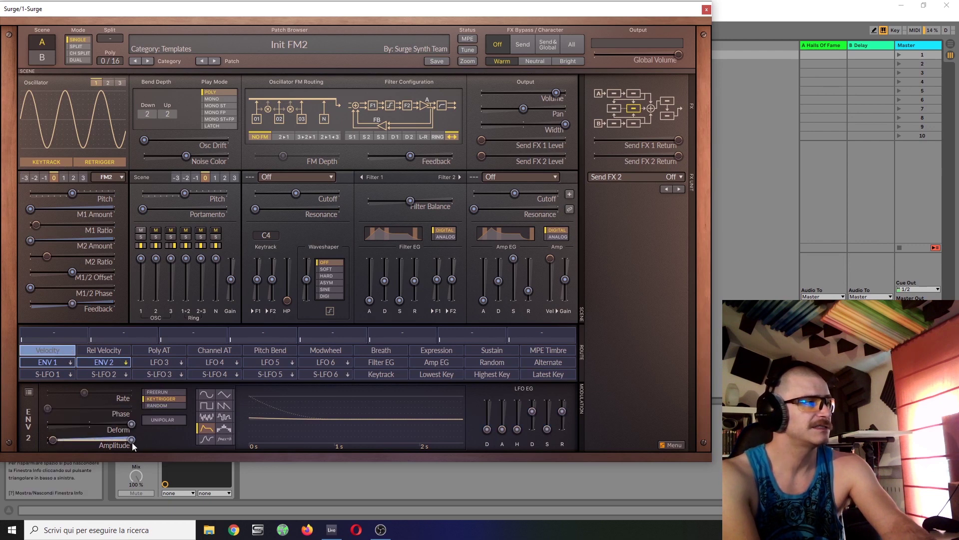
left_click(56, 359)
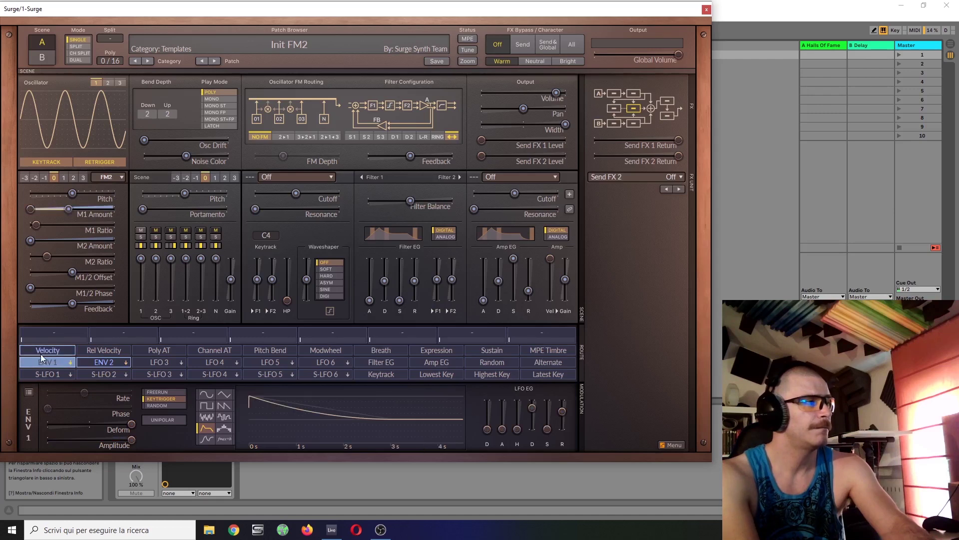
mouse_move(134, 438)
left_mouse_down()
mouse_move(57, 440)
mouse_move(127, 446)
left_mouse_up()
left_click(51, 353)
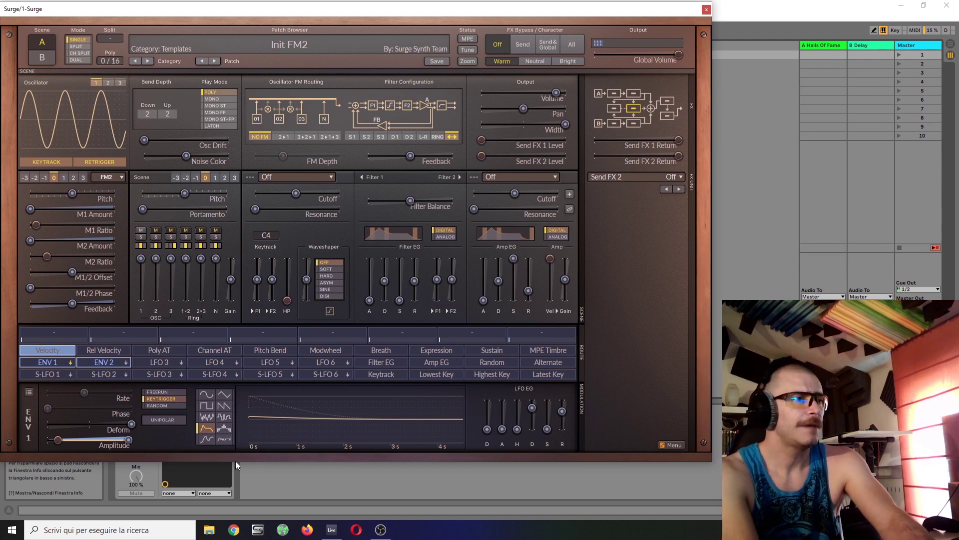
left_click_drag(550, 258, 552, 271)
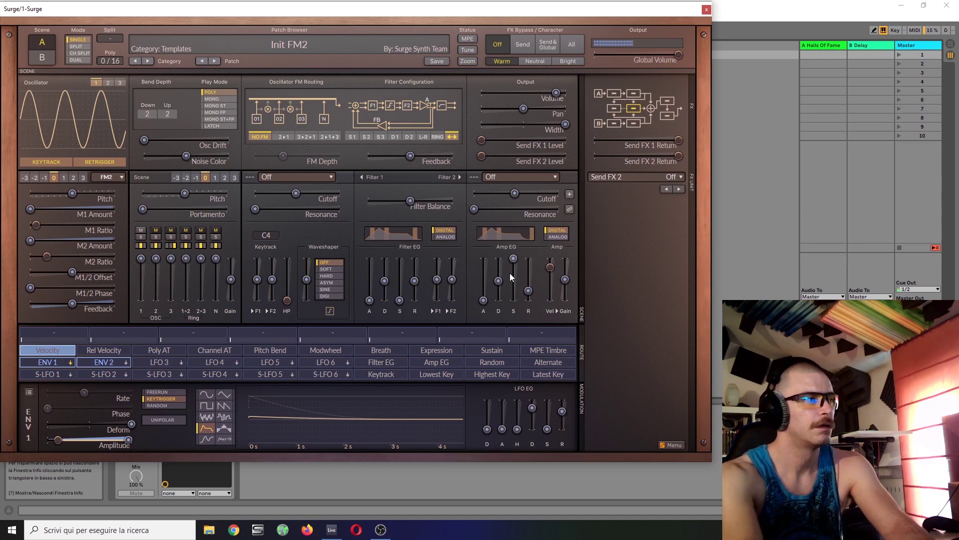
Step: Deepen ENV 1's M1 Amount modulation and set ENV 2's M2 Amount modulation to +31.43
left_click(48, 362)
left_click_drag(68, 210, 75, 210)
left_click(115, 366)
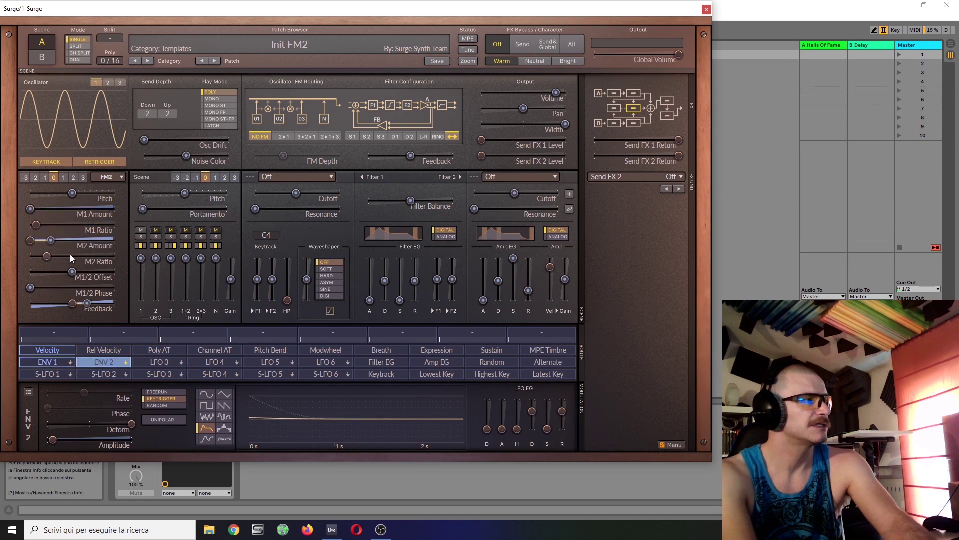
left_click_drag(52, 240, 56, 240)
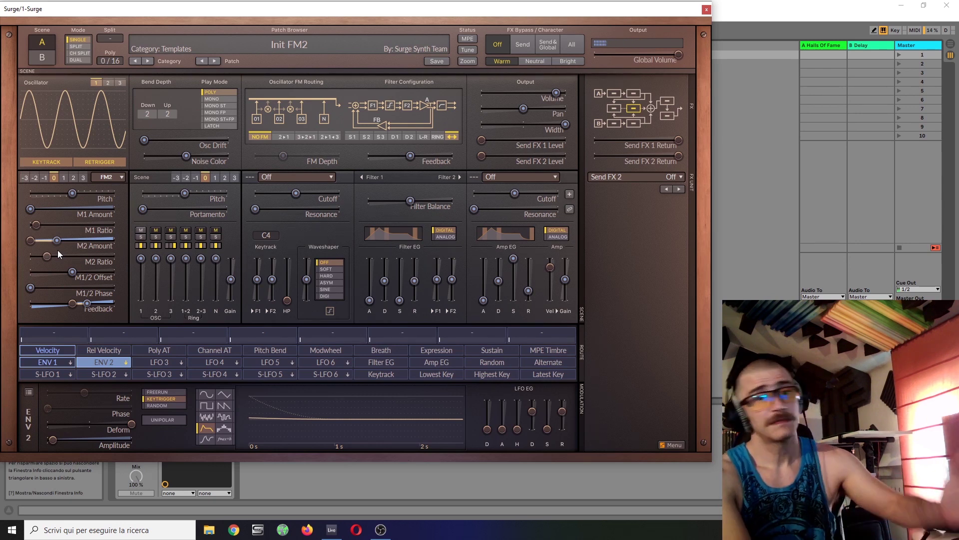
Step: Load Reverb 2 Ambience on Send FX 1, fully wet, with send level at -12.03 dB
left_click(610, 107)
left_click(619, 178)
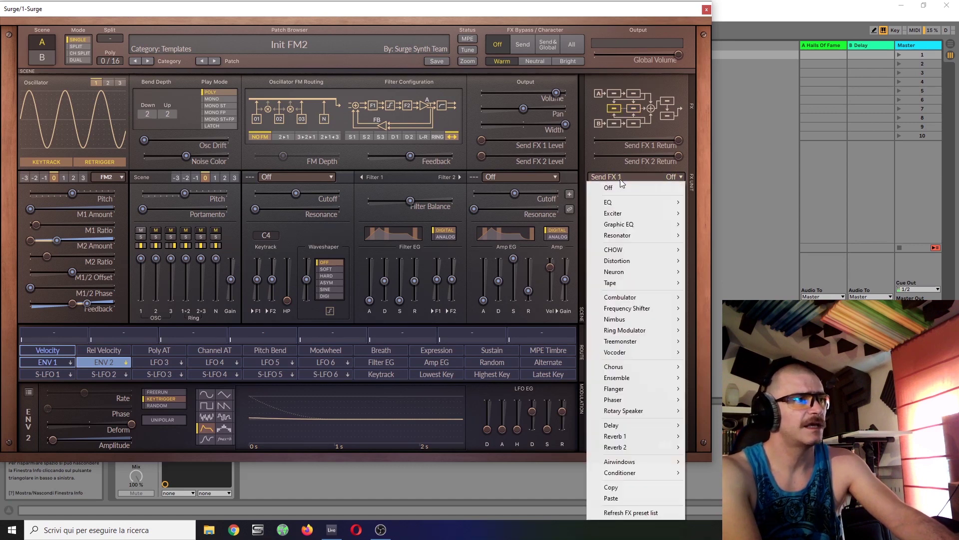
mouse_move(631, 448)
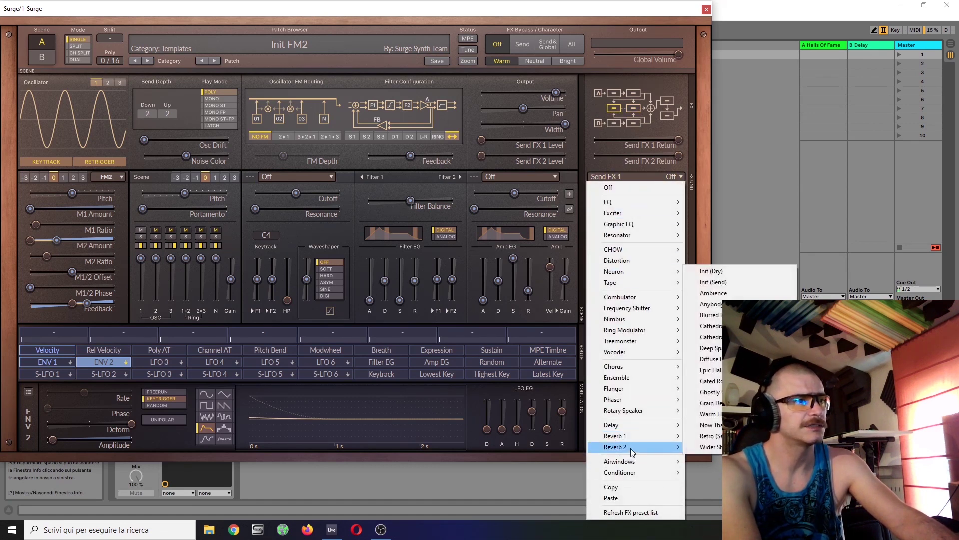
left_click(714, 293)
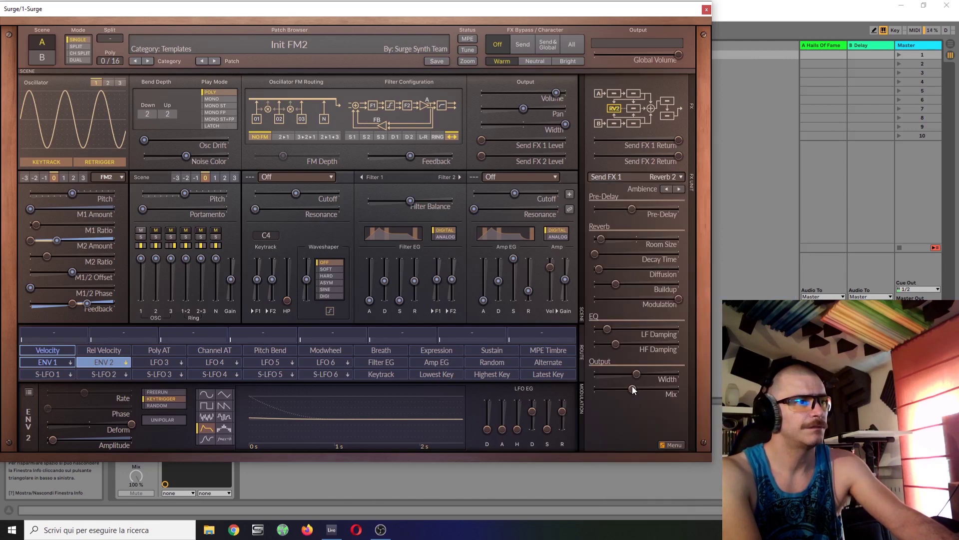
left_click_drag(632, 387, 678, 389)
left_click_drag(481, 140, 511, 140)
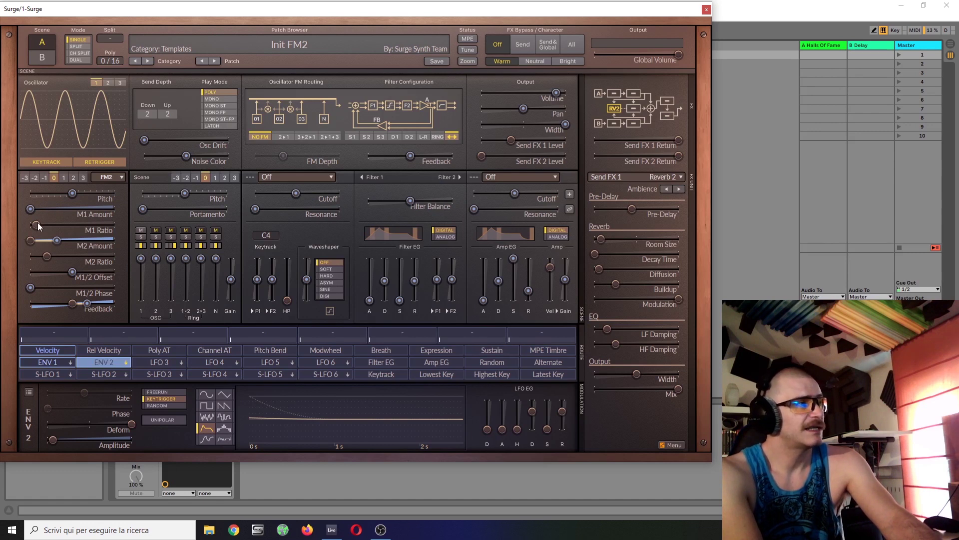
Step: Glance at the patch list without changes, then switch oscillator 1's type from FM2 to FM3
left_click(339, 41)
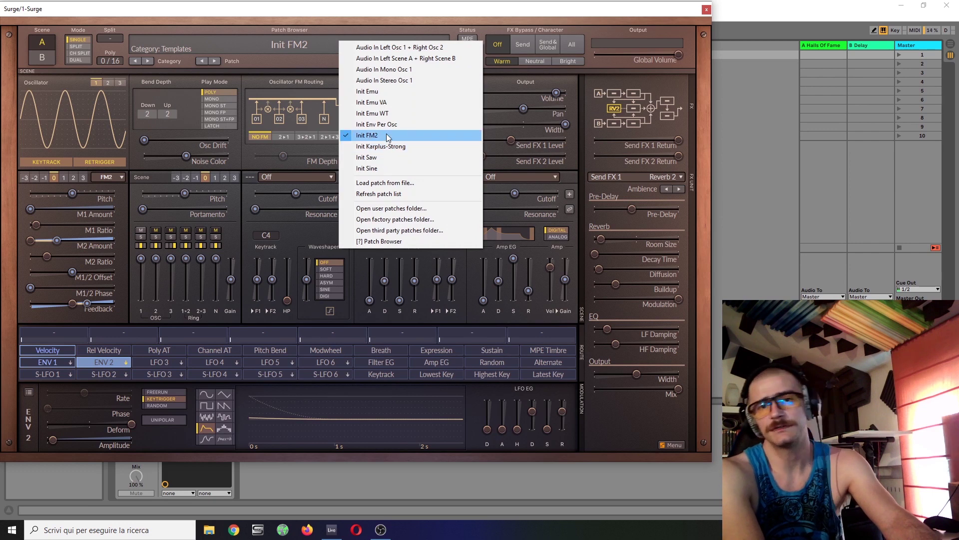
left_click(269, 14)
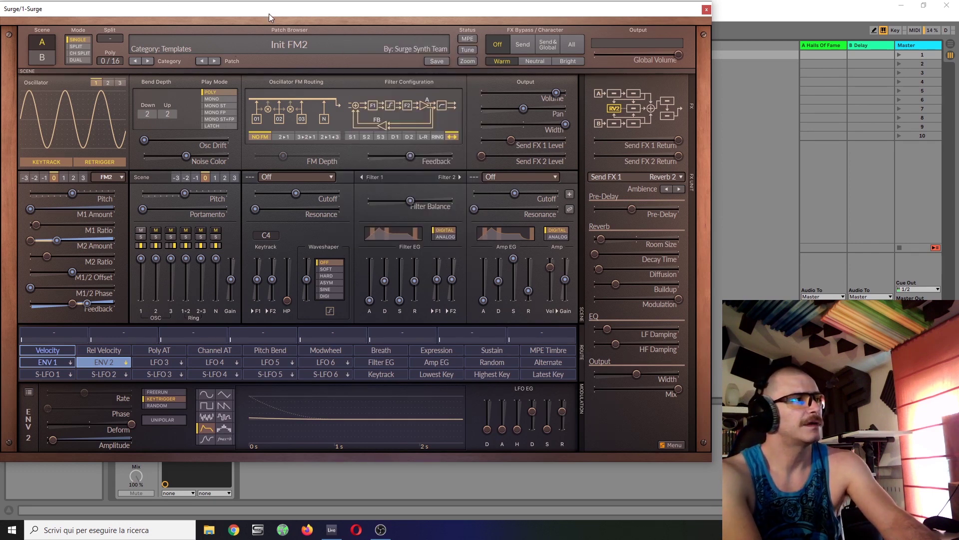
left_click(100, 176)
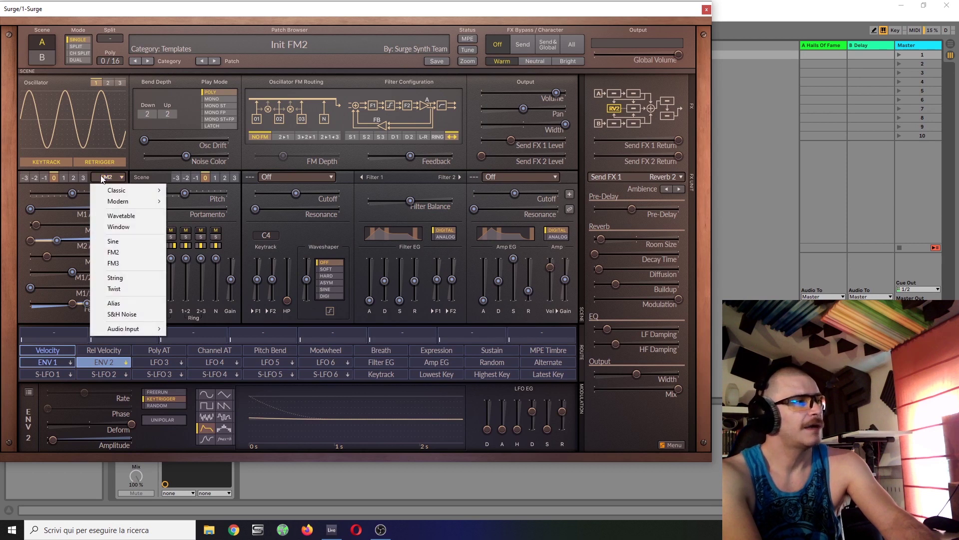
left_click(133, 263)
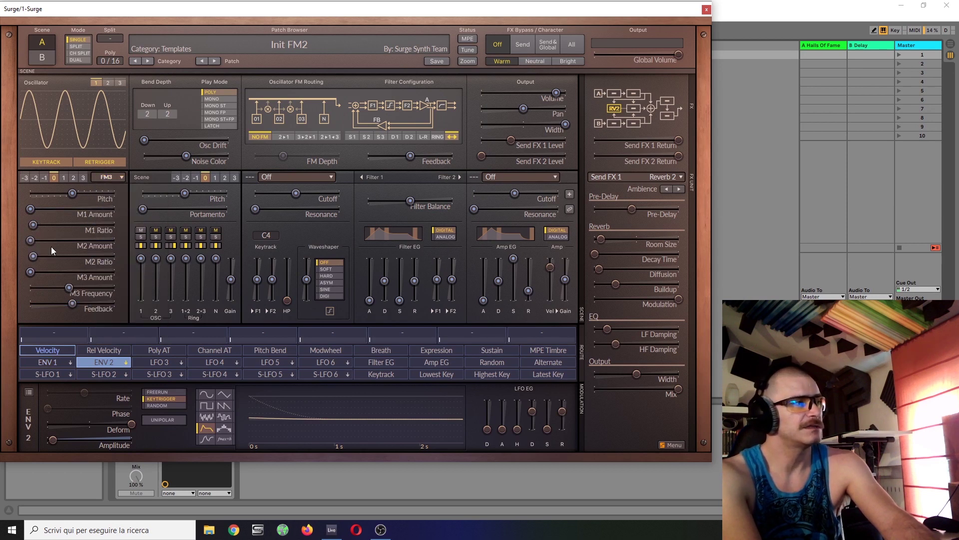
left_click(48, 358)
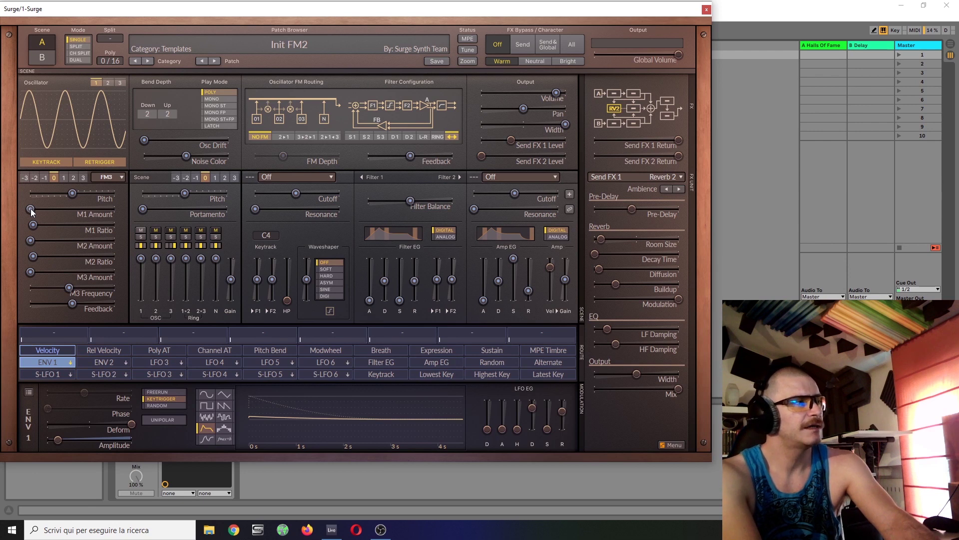
Step: Route ENV 1 to M1 Amount (+29.64), ENV 2 to M2 Amount (+37.32), and set M2 Ratio to 5.03
left_click_drag(31, 211, 56, 209)
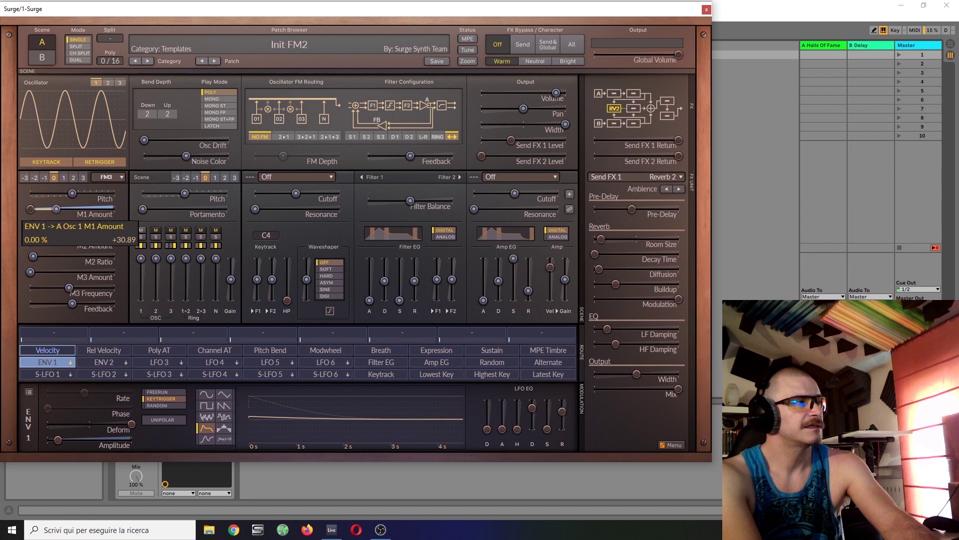
left_click(88, 358)
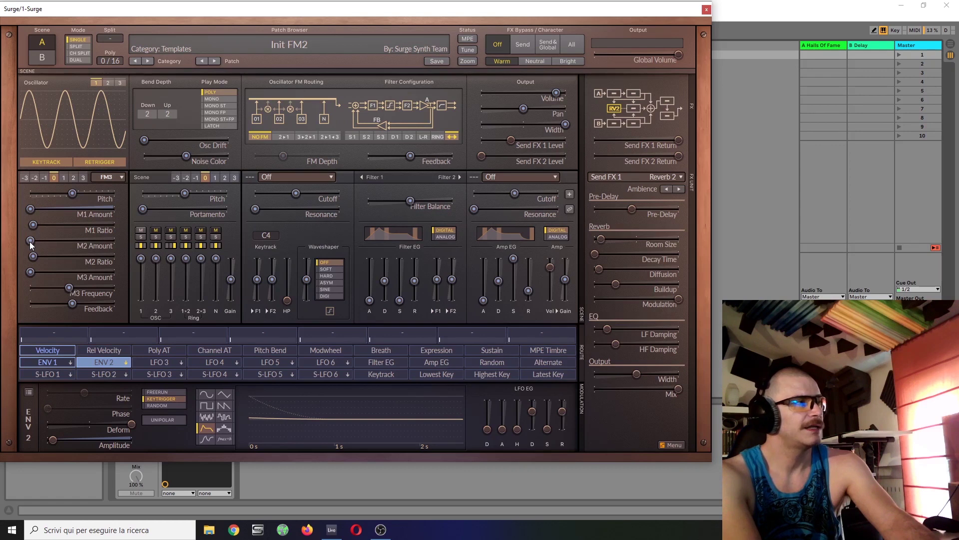
left_click_drag(30, 241, 74, 244)
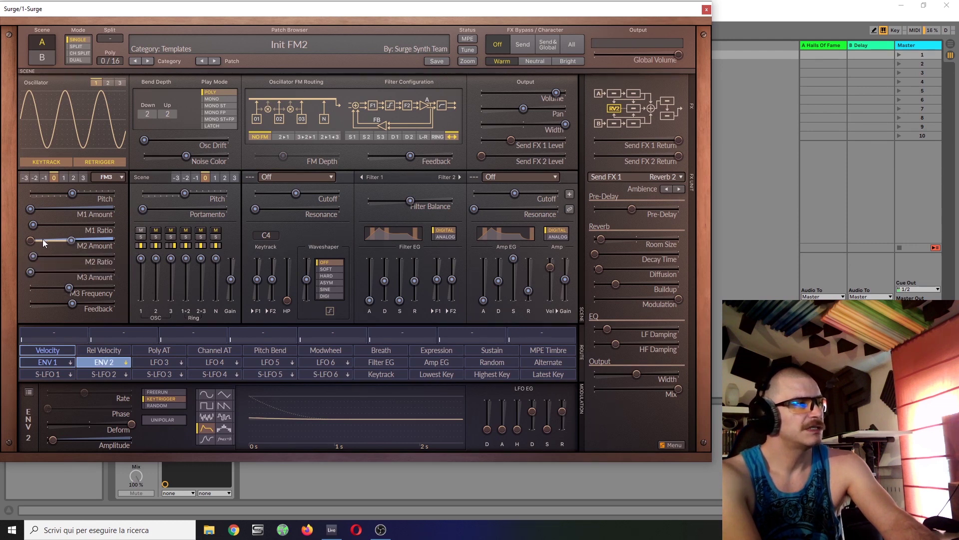
left_click(110, 353)
left_click_drag(33, 259, 44, 259)
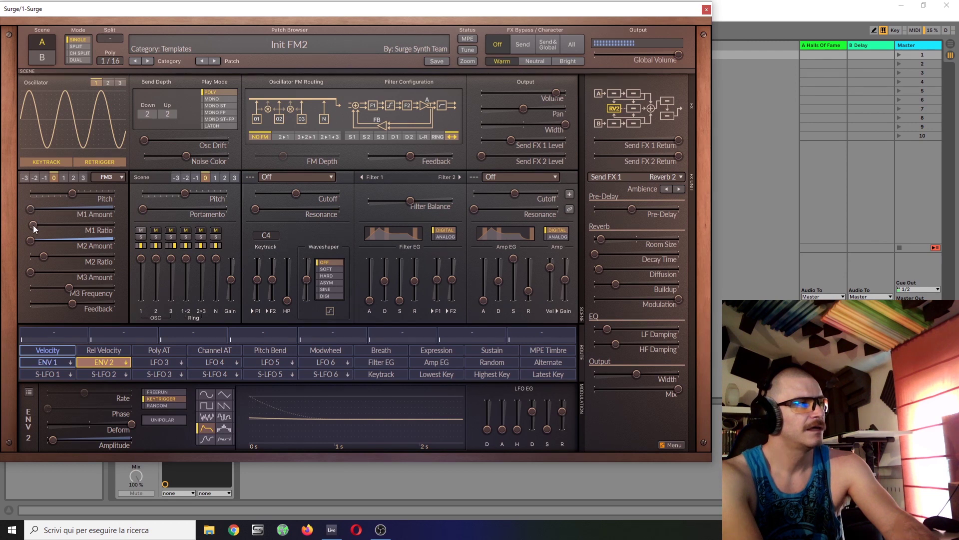
Step: Raise FM3's M1 Ratio to about 4.6 and M2 Ratio to about 14, and set M3 Frequency near 452 Hz
left_click_drag(33, 225, 35, 225)
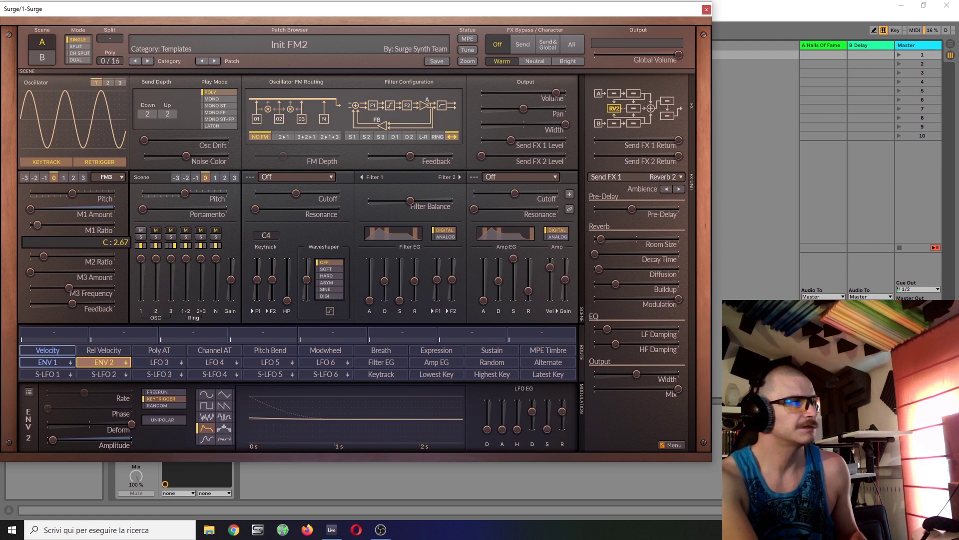
left_click_drag(38, 224, 42, 224)
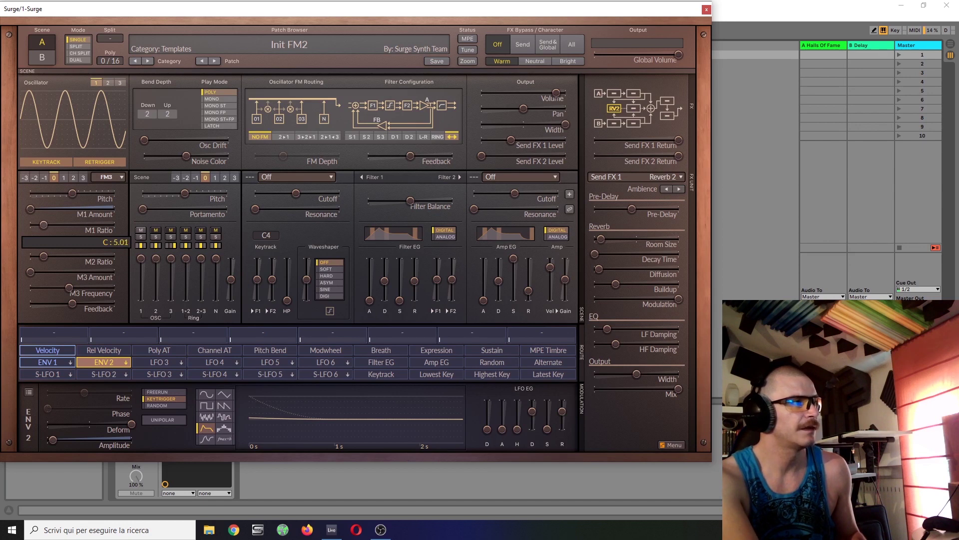
left_click_drag(43, 225, 67, 256)
mouse_move(43, 258)
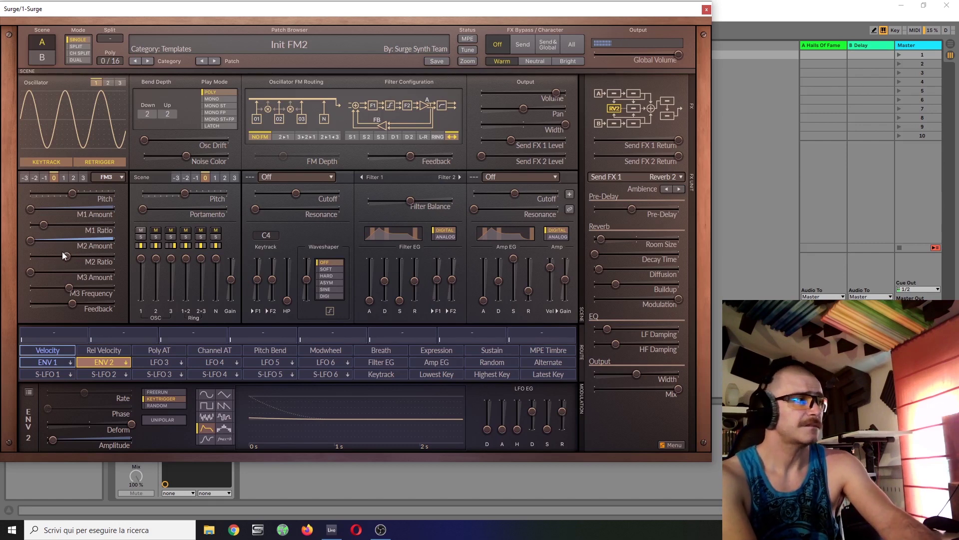
left_click_drag(66, 253, 77, 258)
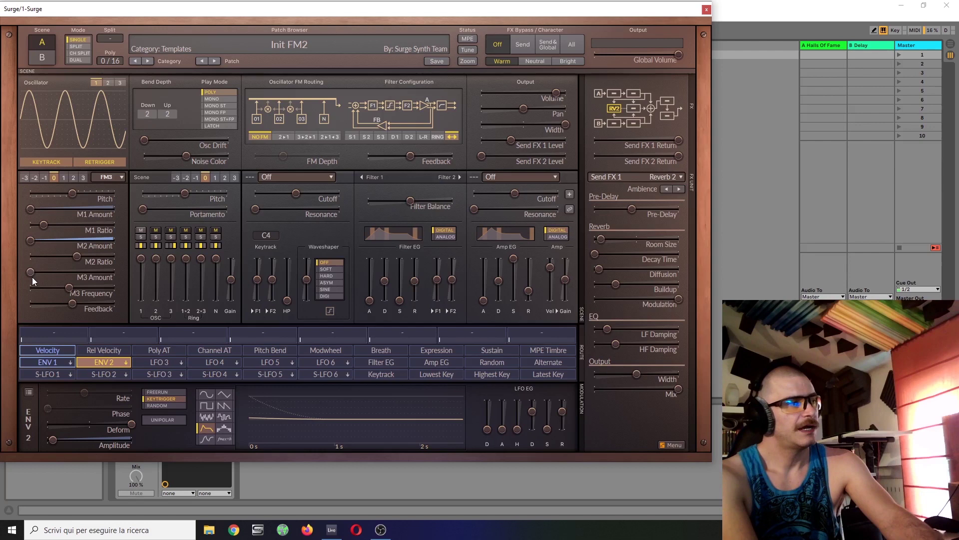
left_click_drag(74, 285, 62, 288)
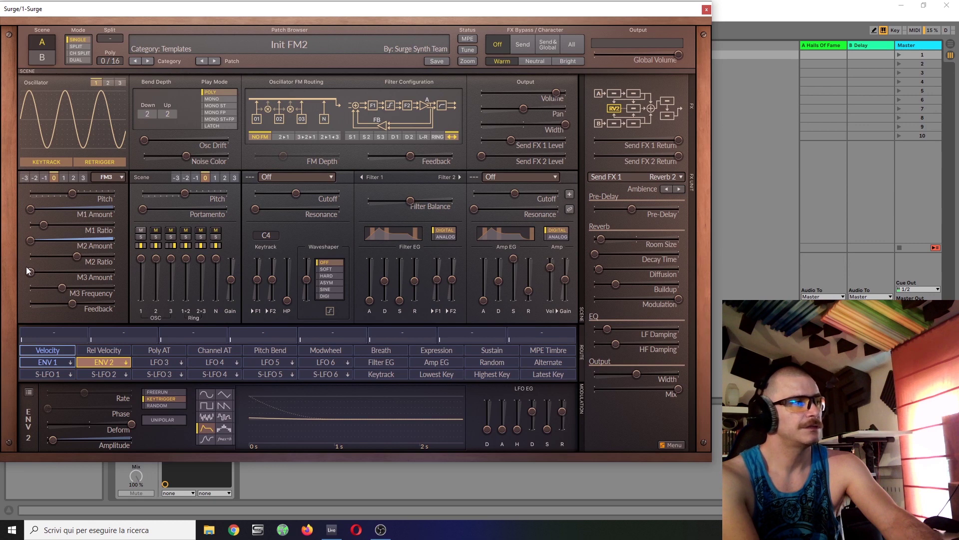
Step: Inspect LFO 3's settings and preset options, then dismiss them
left_click(159, 363)
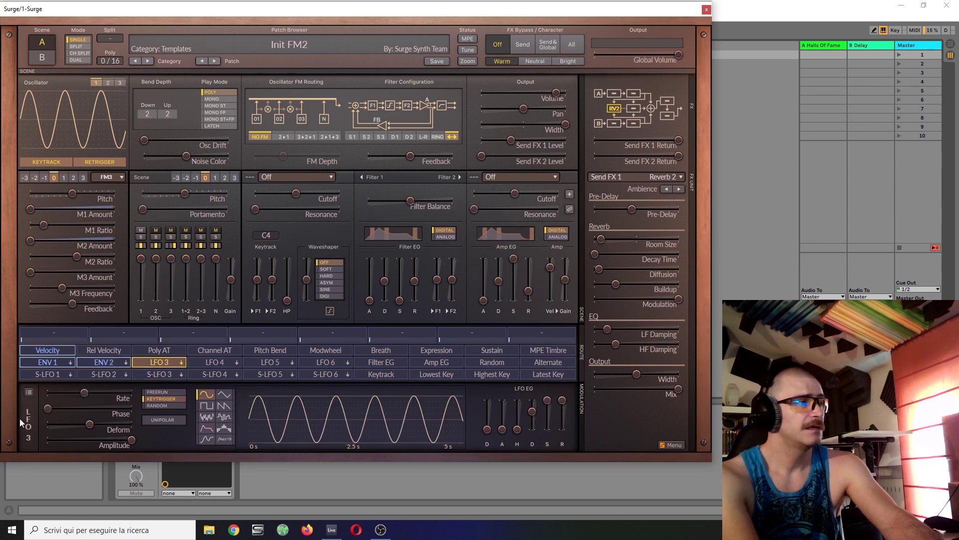
left_click(28, 397)
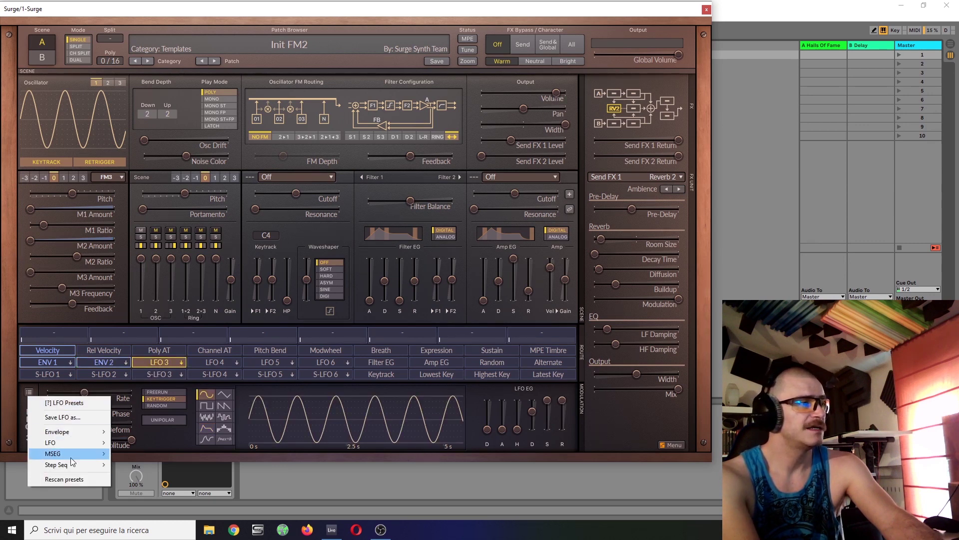
mouse_move(76, 455)
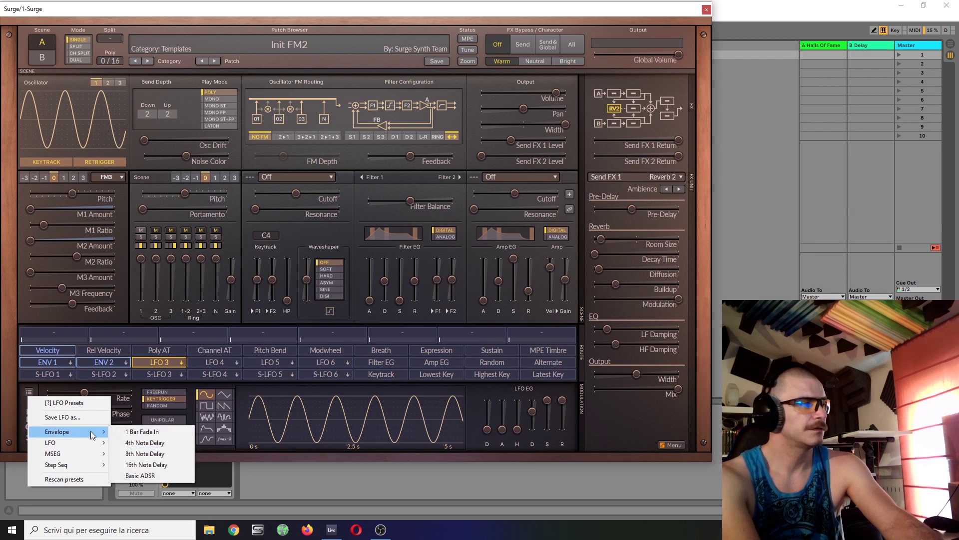
left_click(176, 363)
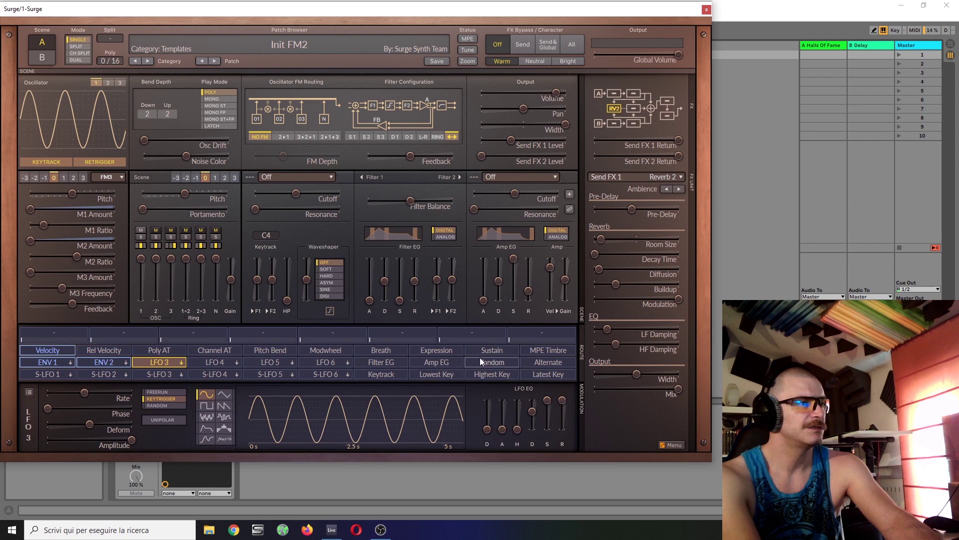
Step: Switch the Filter EG to Analog mode and assign it to modulate M3 Amount
left_click(392, 363)
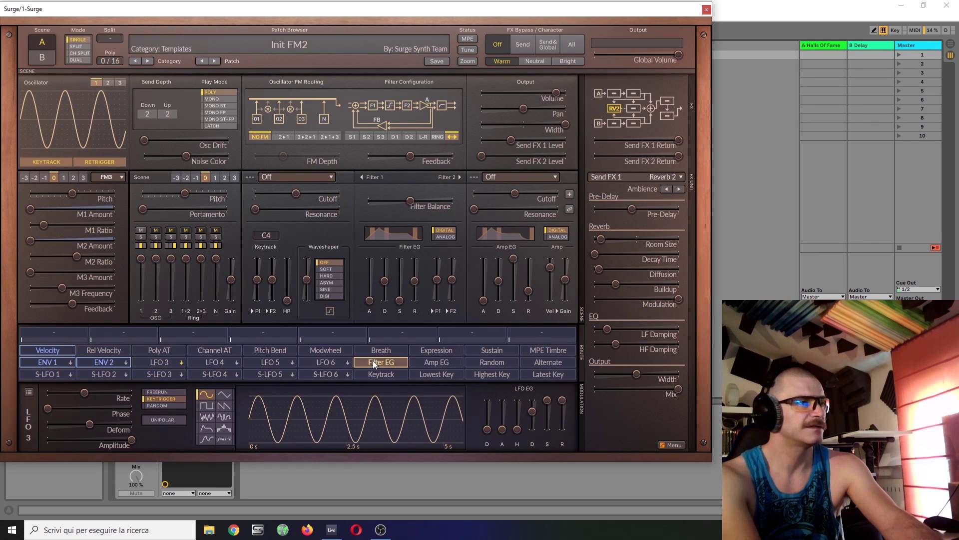
left_click(452, 237)
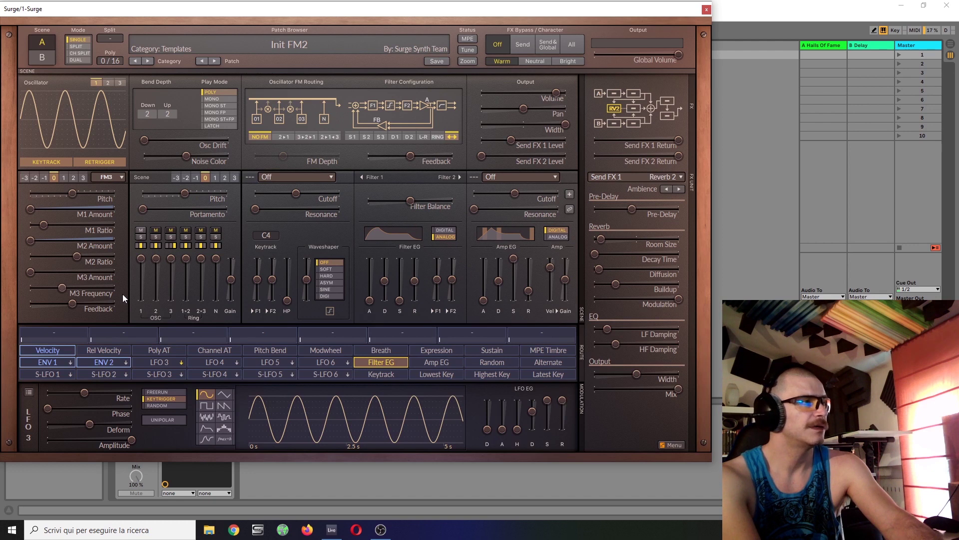
left_click(380, 359)
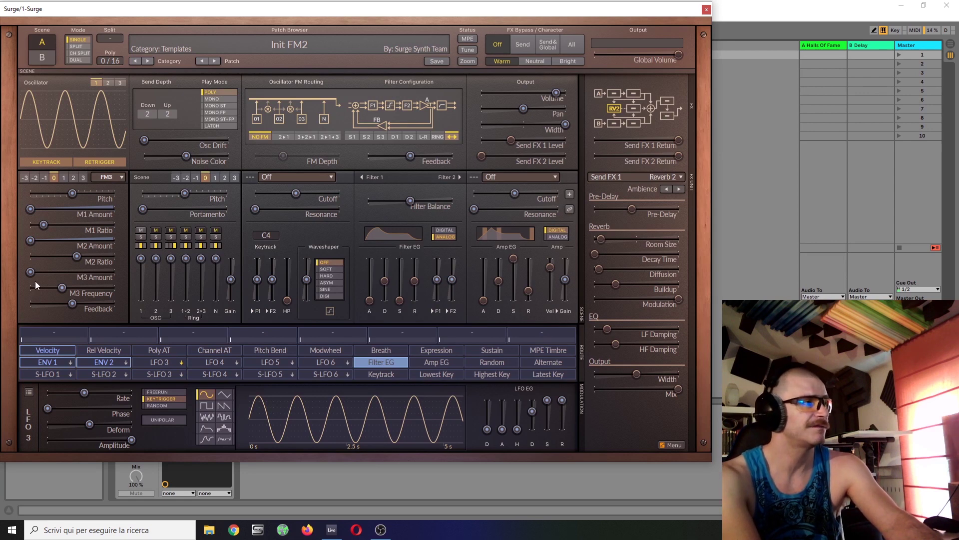
left_click_drag(30, 272, 63, 272)
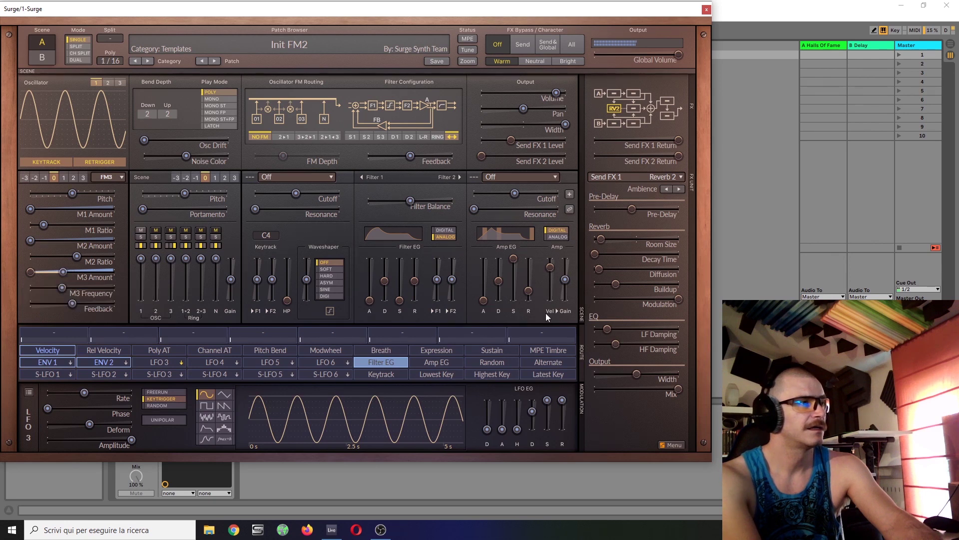
left_click_drag(380, 276, 380, 265)
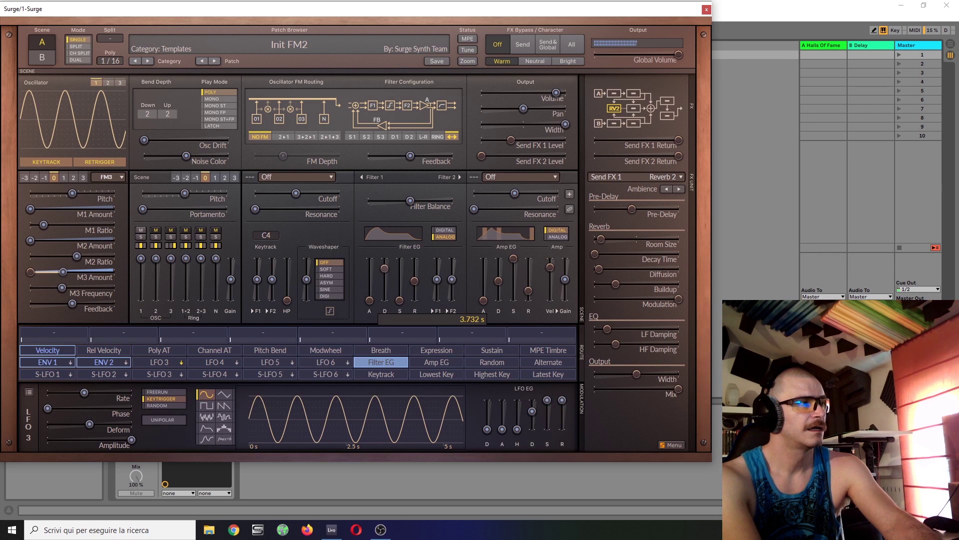
left_click(368, 358)
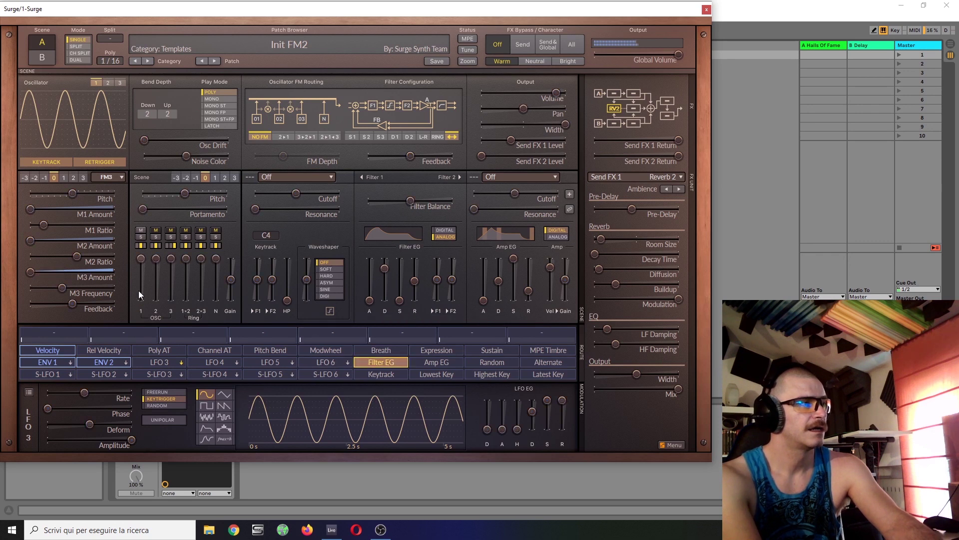
Step: Shorten Filter EG decay to 0.078 s, set M3 Frequency near 207 Hz, and zero reverb pre-delay
left_click_drag(67, 289, 86, 290)
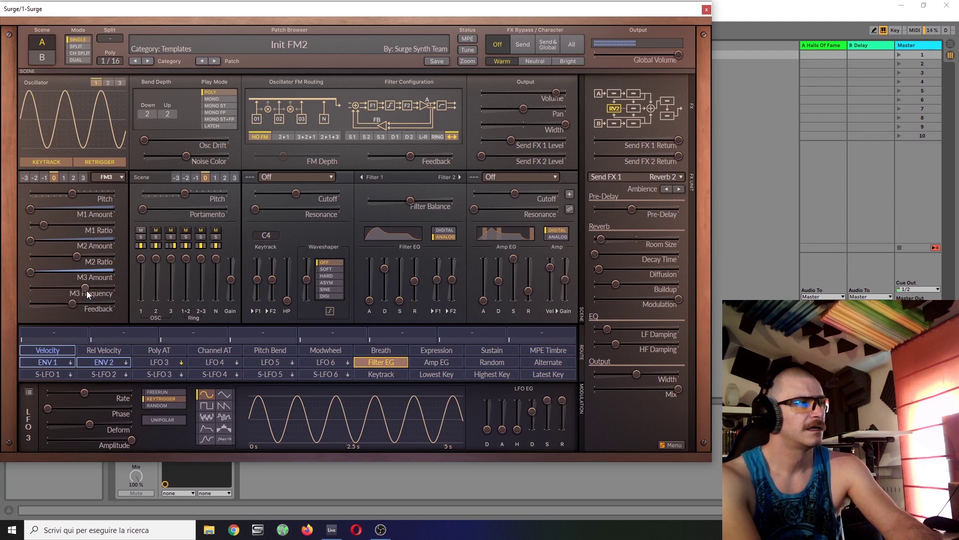
left_click_drag(391, 269, 384, 292)
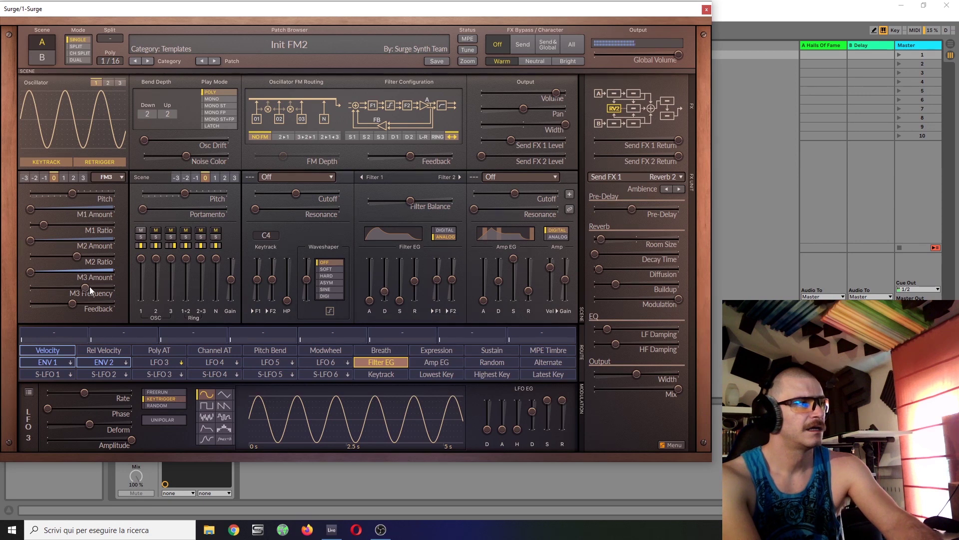
left_click_drag(89, 287, 98, 287)
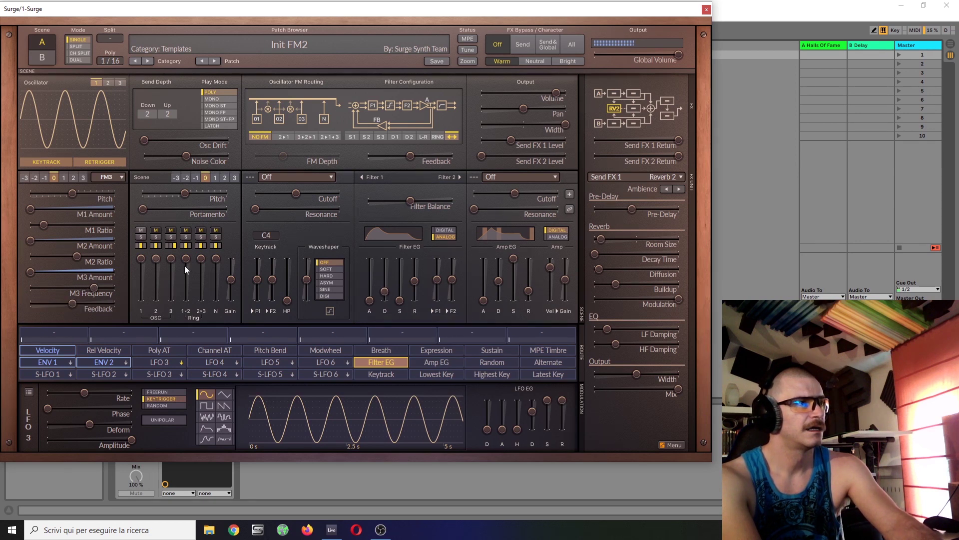
left_click_drag(632, 209, 594, 210)
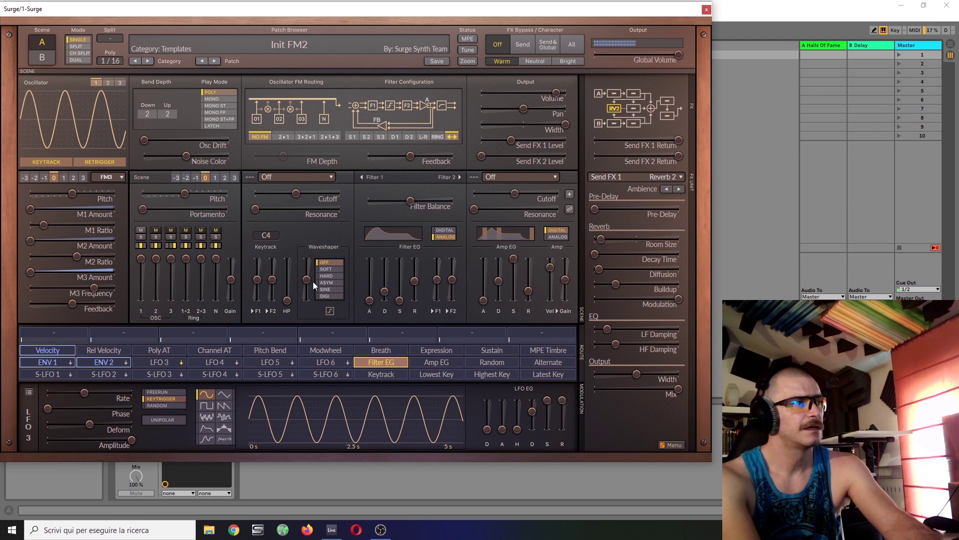
left_click_drag(97, 286, 61, 287)
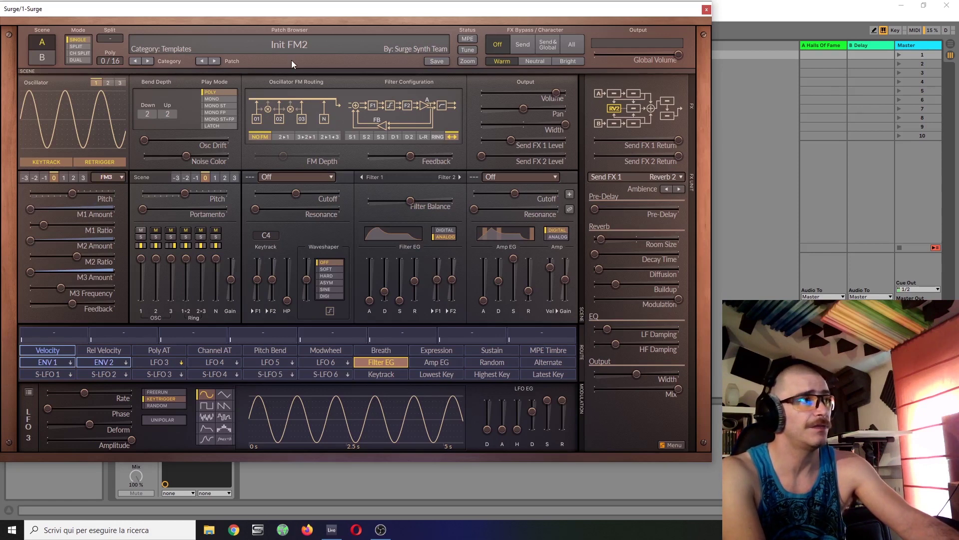
Step: Load the Init FM2 template patch
left_click(291, 42)
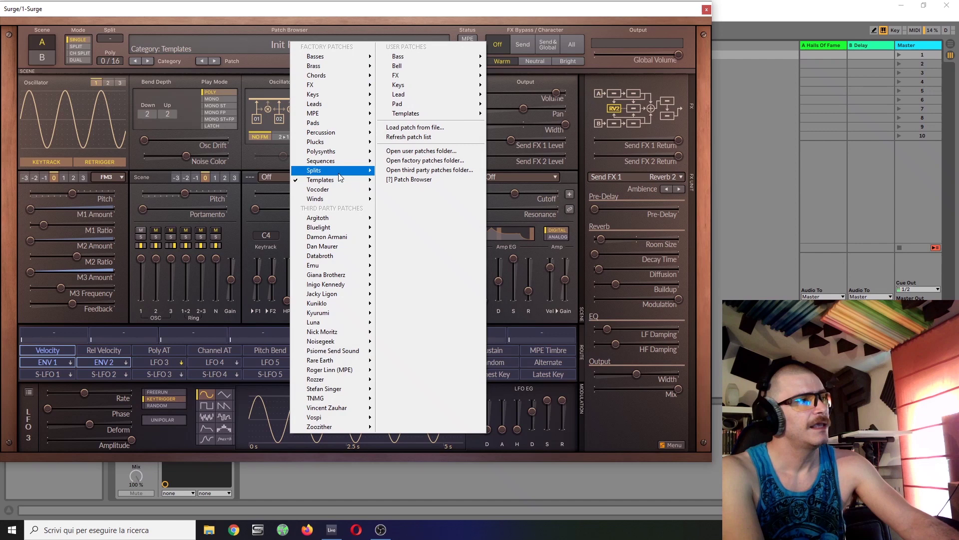
mouse_move(339, 181)
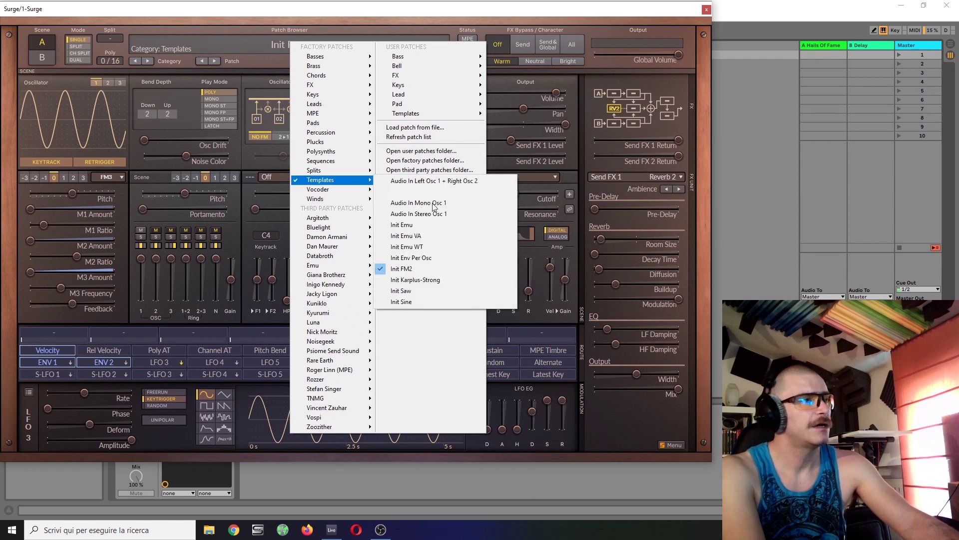
left_click(439, 268)
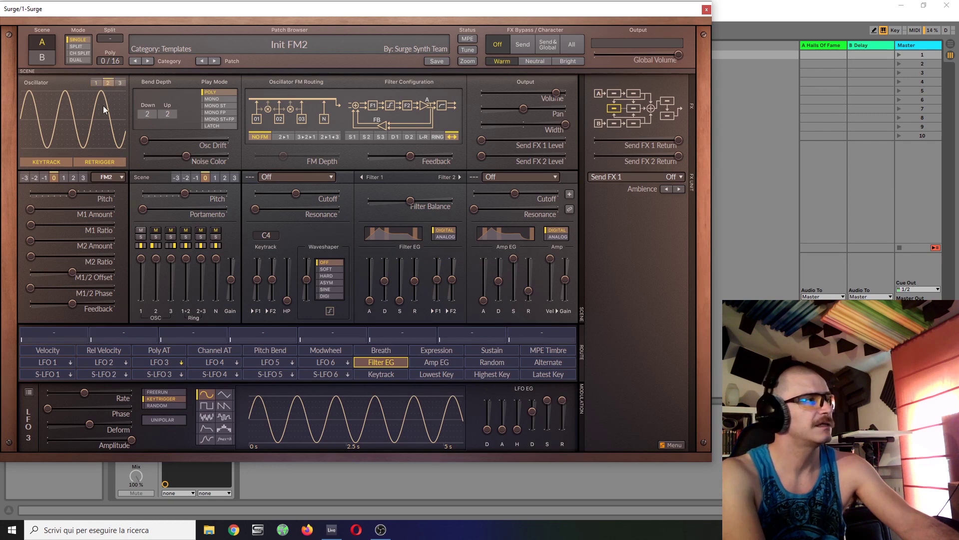
Step: Try oscillator types, reverting once to FM2 before settling on a classic sawtooth
left_click(112, 178)
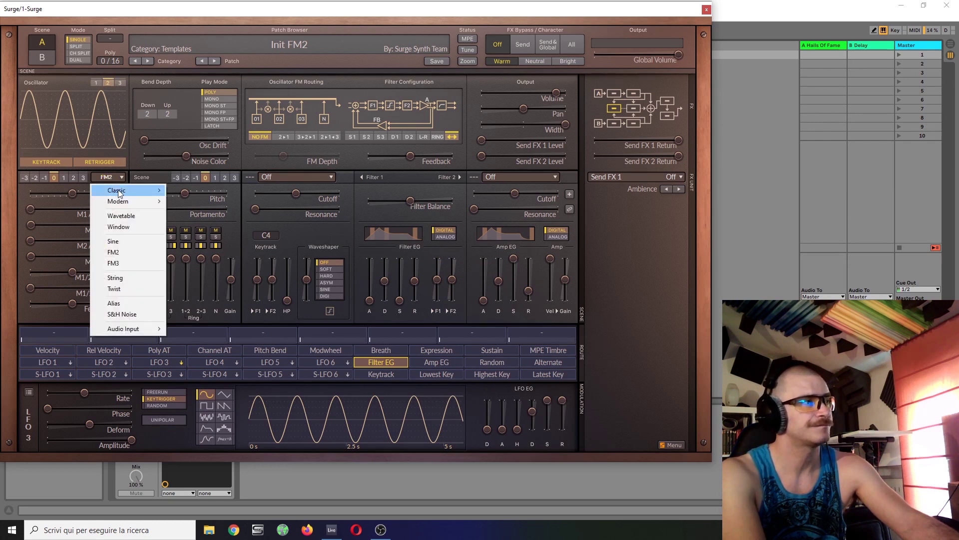
mouse_move(127, 194)
left_click(192, 190)
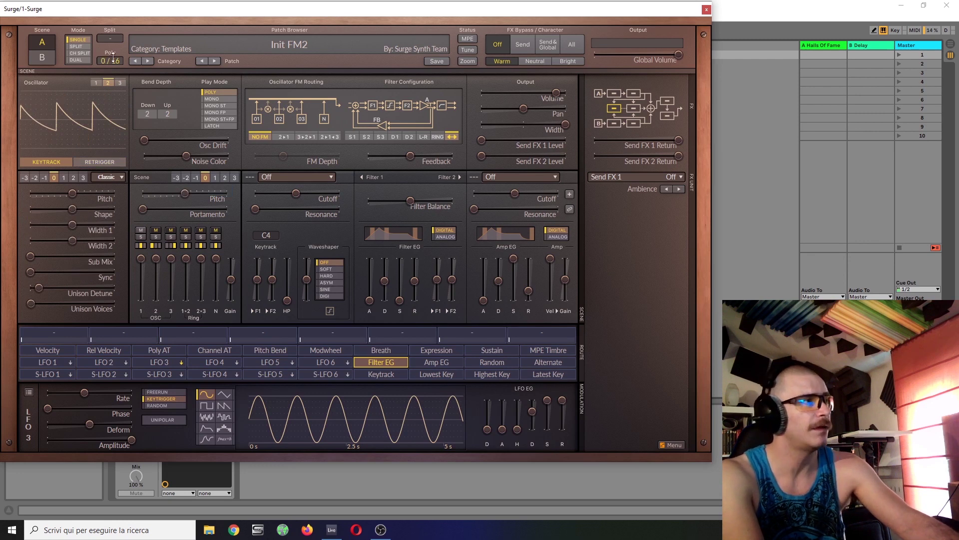
left_click(98, 81)
left_click(106, 82)
left_click(119, 172)
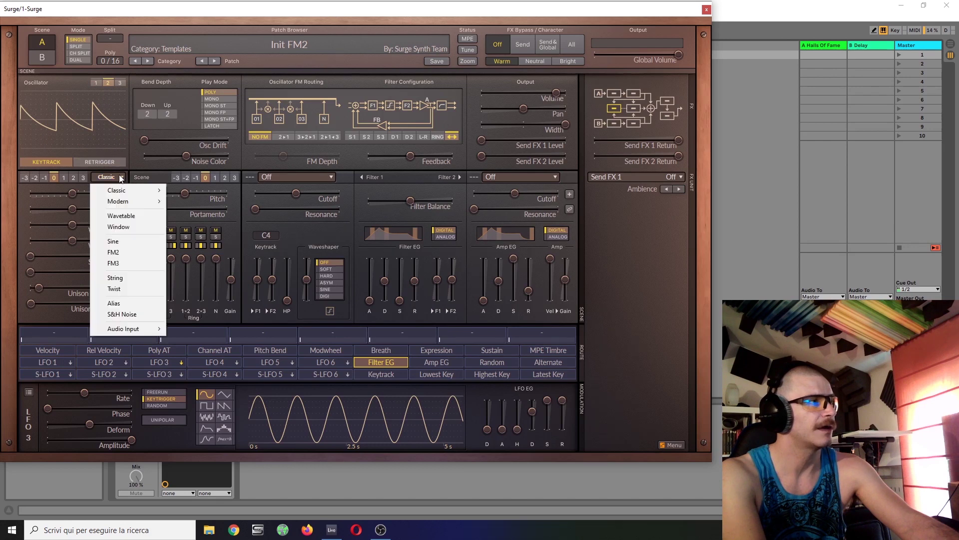
left_click(131, 251)
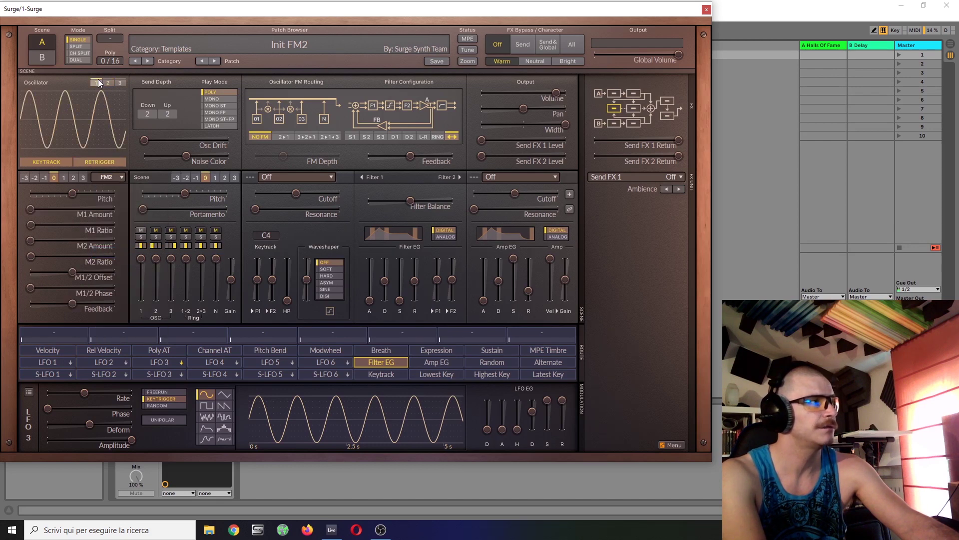
left_click(112, 175)
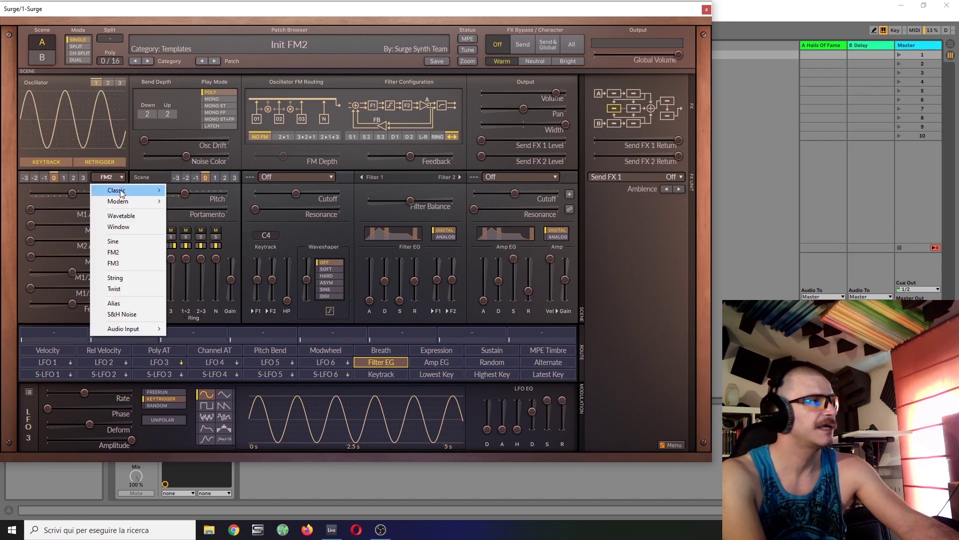
mouse_move(125, 189)
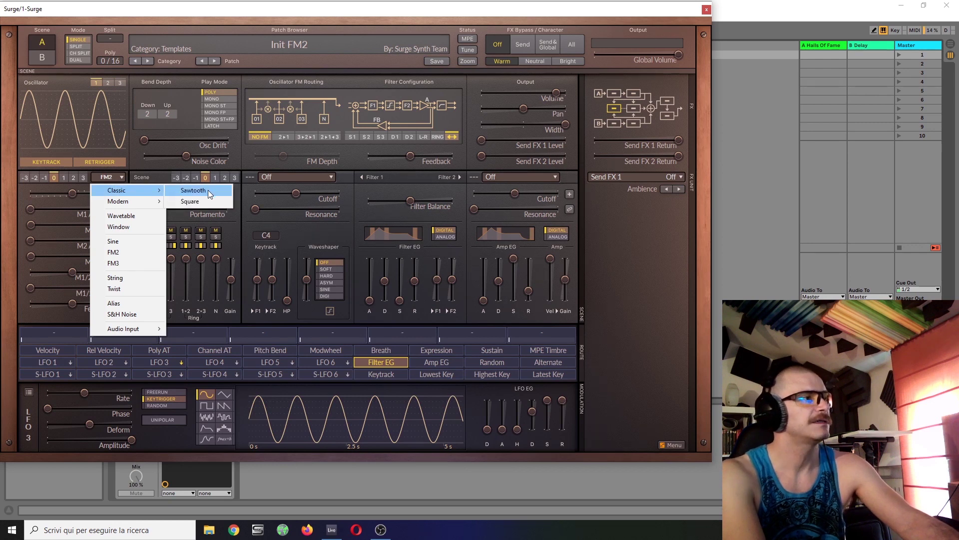
left_click(207, 190)
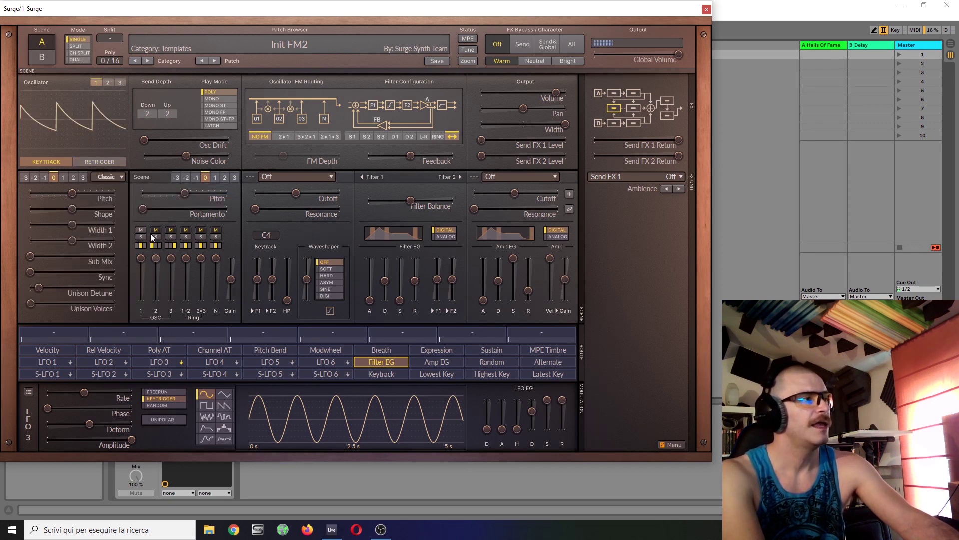
Step: Route oscillator 2 to FM oscillator 1 at about 9 dB, with M1 Amount 41% and +2 semitones pitch
left_click(281, 136)
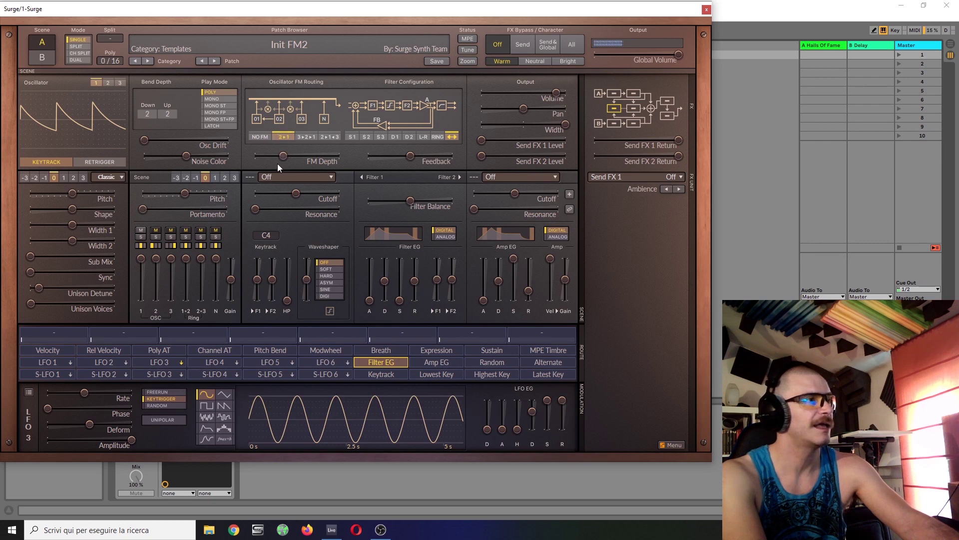
left_click_drag(283, 156, 324, 156)
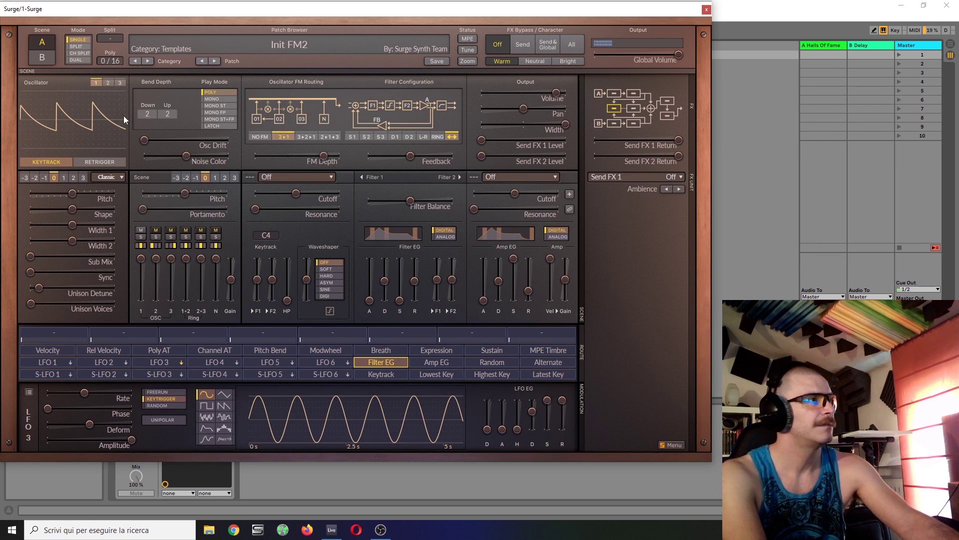
left_click(108, 83)
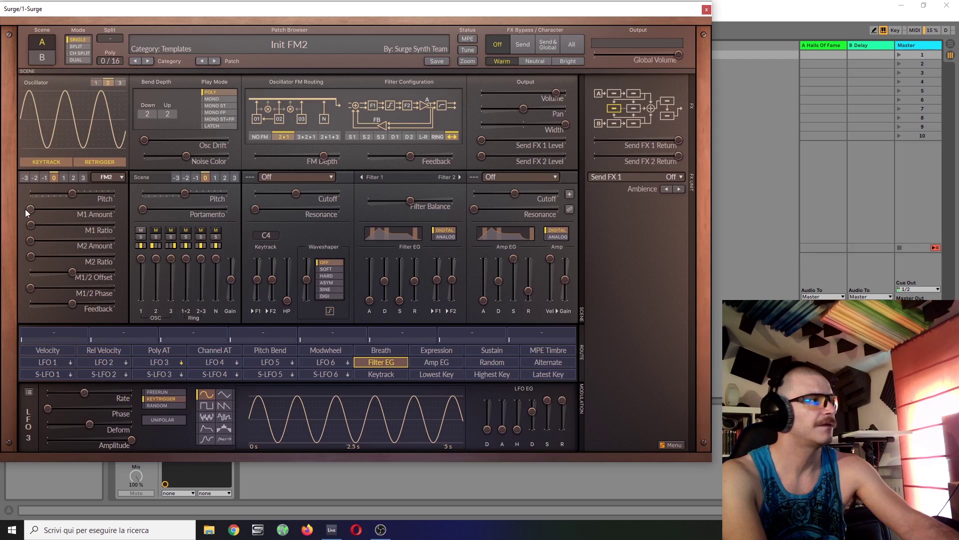
left_click_drag(25, 209, 82, 209)
left_click_drag(324, 155, 322, 156)
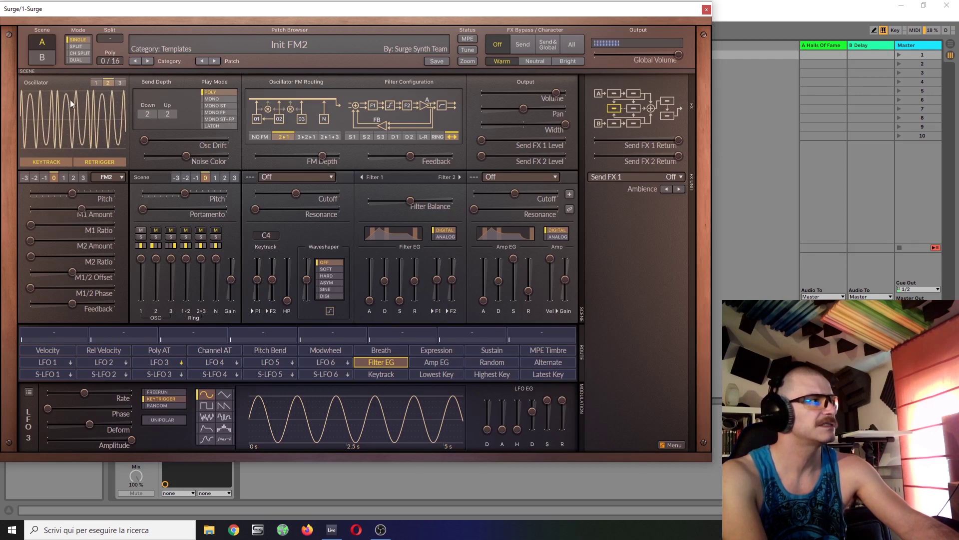
left_click_drag(73, 193, 99, 194)
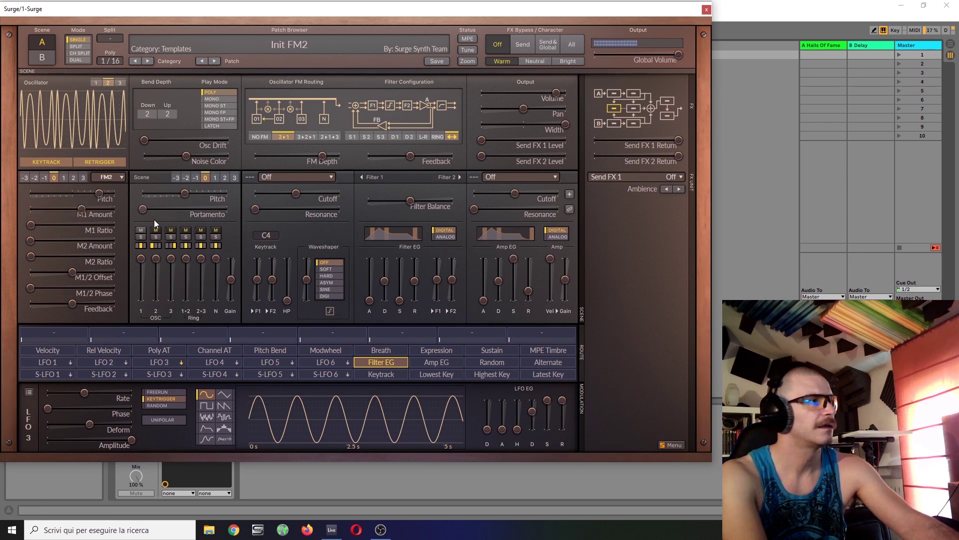
Step: Make oscillator 1 a Modern sawtooth, set FM depth to -6.13 dB, and add 3 unison voices
left_click(101, 84)
left_click(120, 177)
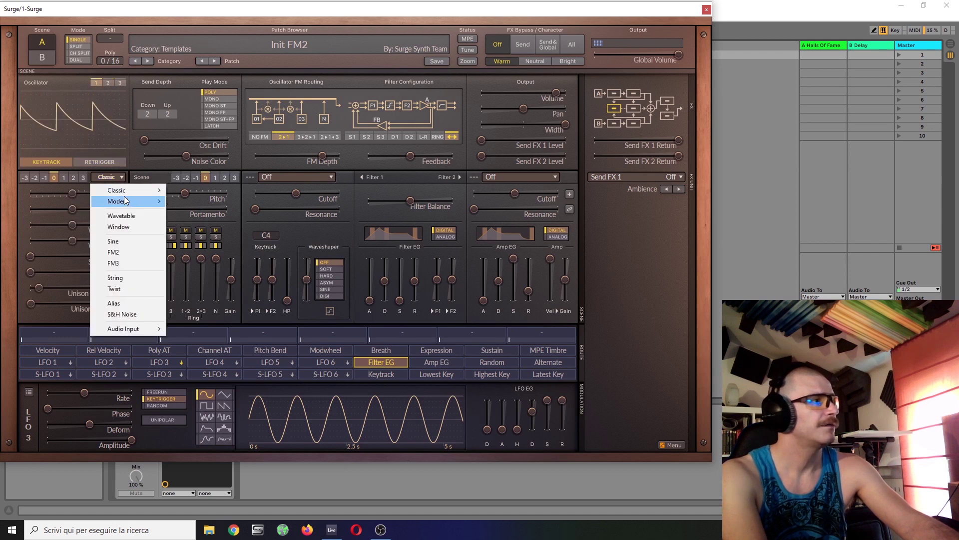
mouse_move(125, 201)
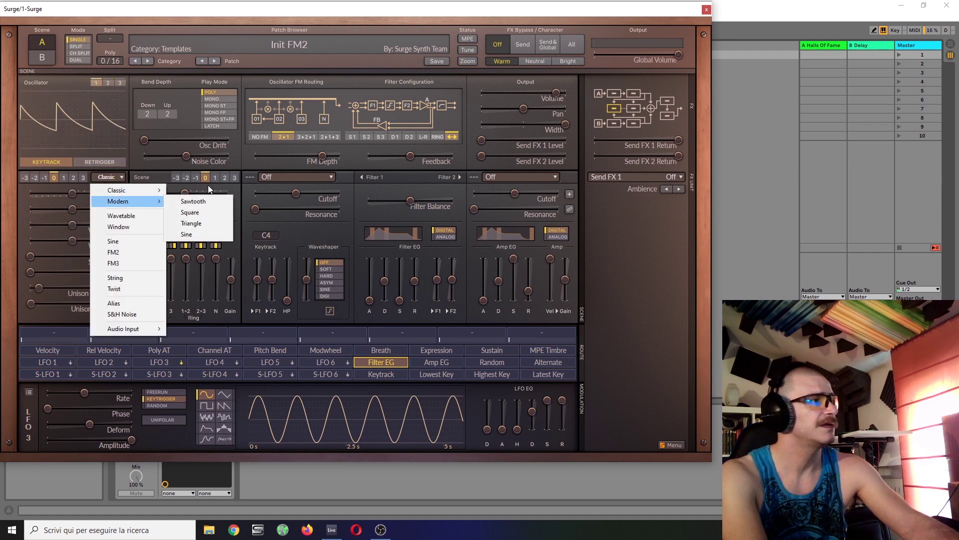
left_click(208, 199)
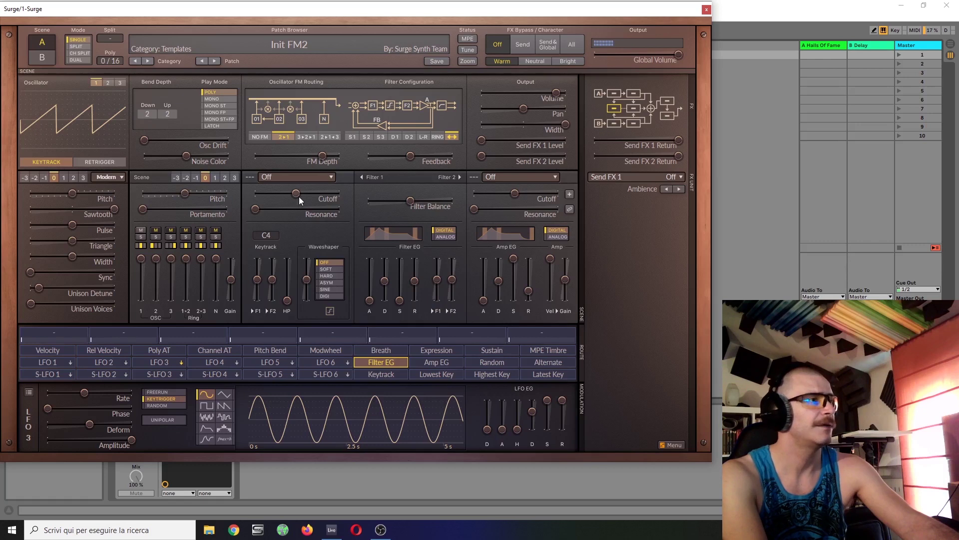
left_click_drag(322, 155, 300, 155)
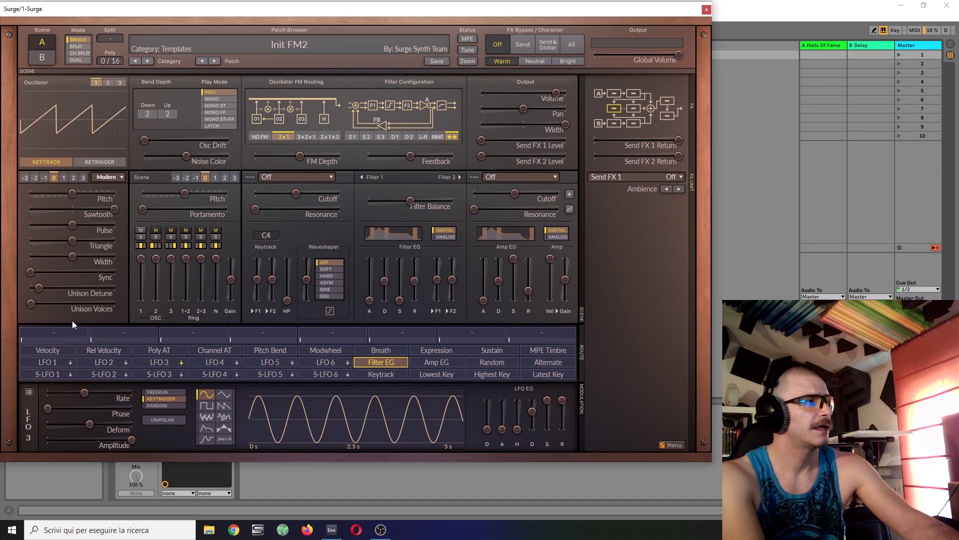
mouse_move(28, 305)
left_mouse_down()
mouse_move(40, 304)
mouse_move(36, 289)
left_mouse_up()
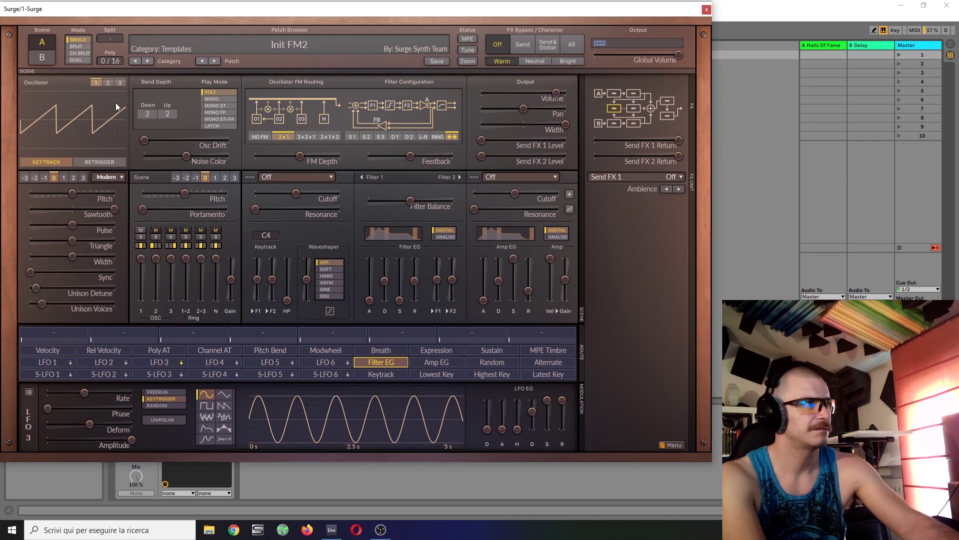
Step: On oscillator 2, reset M1 Amount, raise M1 Ratio to 5, and push feedback to about 161%
left_click(110, 83)
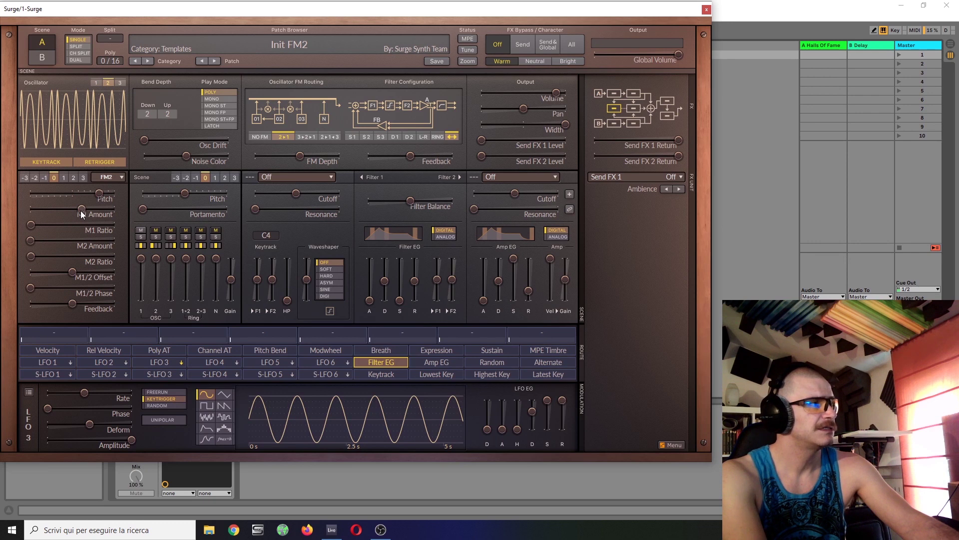
left_click_drag(81, 209, 48, 216)
double_click(91, 195)
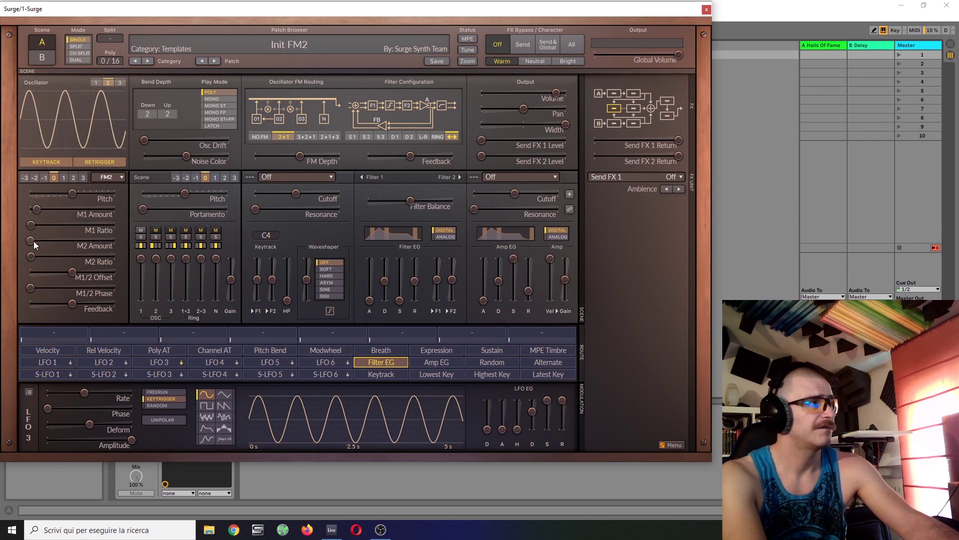
mouse_move(33, 223)
left_mouse_down()
mouse_move(41, 224)
mouse_move(38, 213)
mouse_move(42, 231)
mouse_move(85, 209)
mouse_move(37, 209)
mouse_move(55, 209)
mouse_move(48, 248)
mouse_move(60, 241)
mouse_move(38, 241)
mouse_move(50, 241)
mouse_move(52, 289)
mouse_move(40, 288)
mouse_move(70, 288)
mouse_move(89, 271)
mouse_move(44, 256)
mouse_move(68, 241)
mouse_move(48, 240)
mouse_move(46, 213)
mouse_move(62, 230)
mouse_move(39, 229)
left_mouse_up()
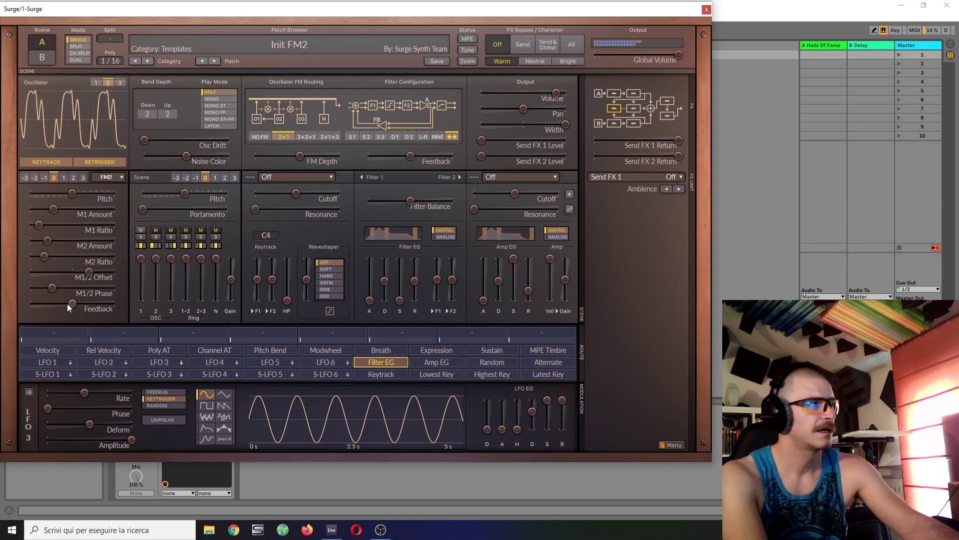
mouse_move(67, 303)
left_mouse_down()
mouse_move(84, 304)
mouse_move(56, 304)
left_mouse_up()
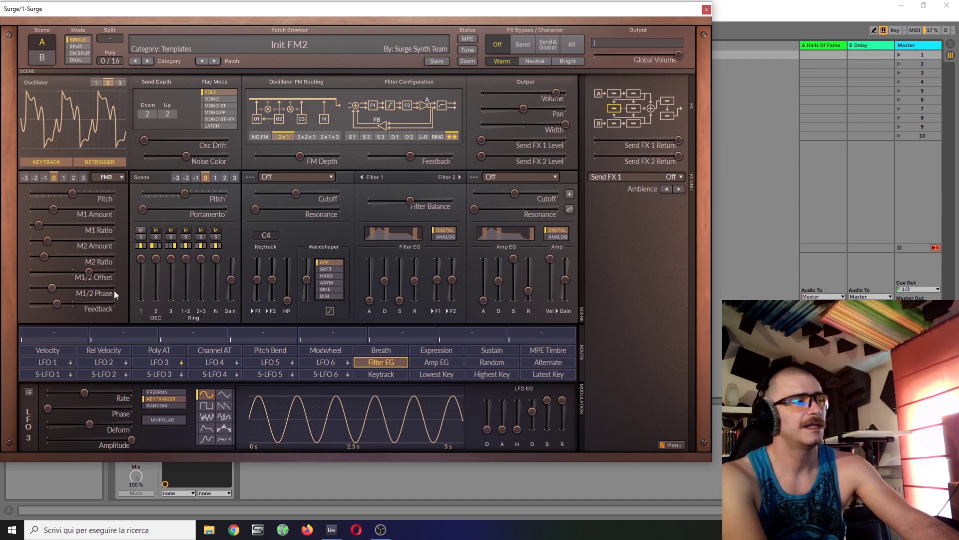
Step: Set the scene output volume to -5.40 dB, briefly checking oscillator 2 before returning to oscillator 1
left_click(95, 83)
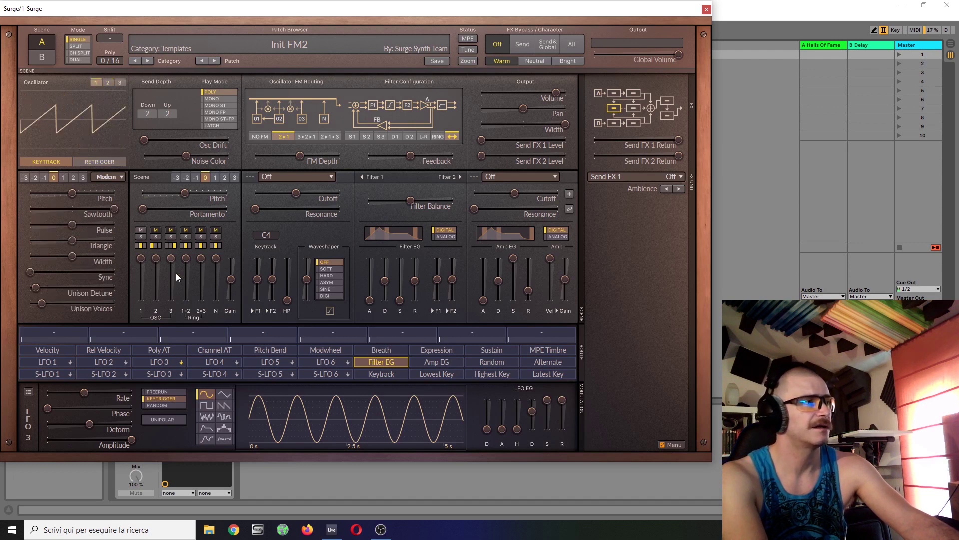
left_click_drag(556, 96, 546, 96)
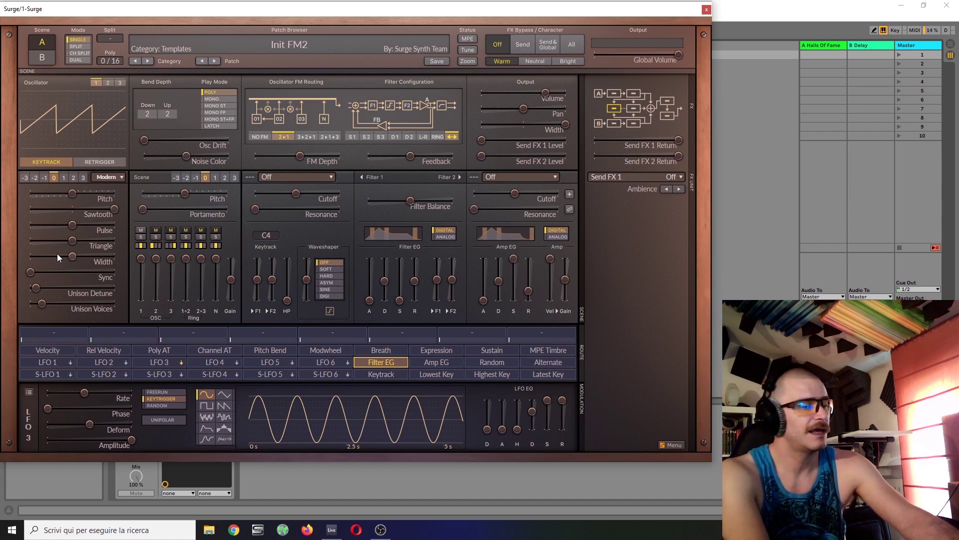
left_click(108, 83)
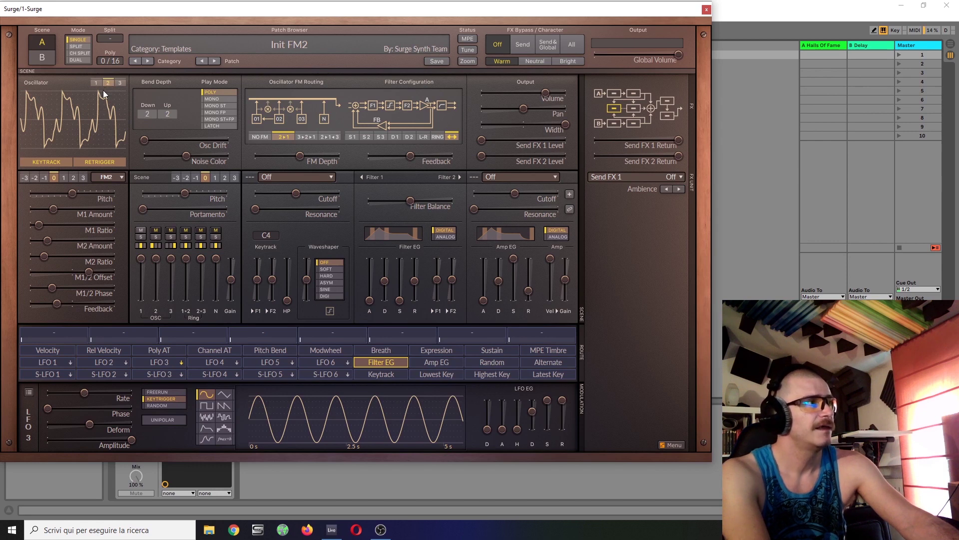
left_click(95, 83)
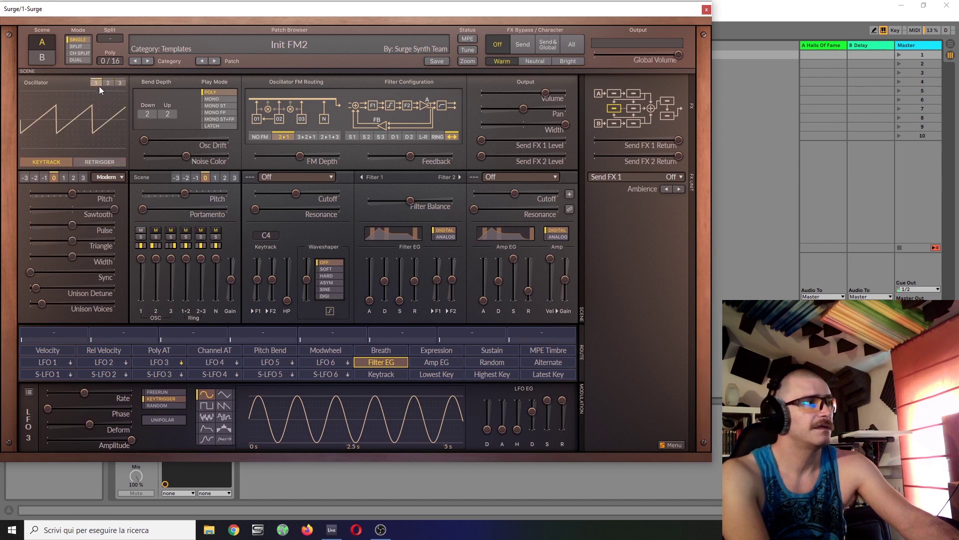
Step: Load the Classic Psy FX patch from User Patches > FX
left_click(331, 43)
mouse_move(459, 67)
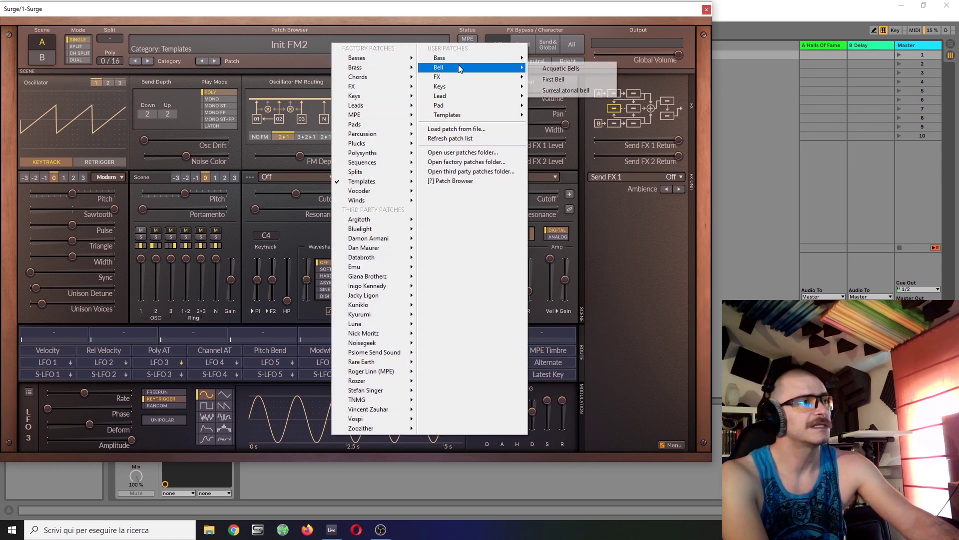
mouse_move(497, 78)
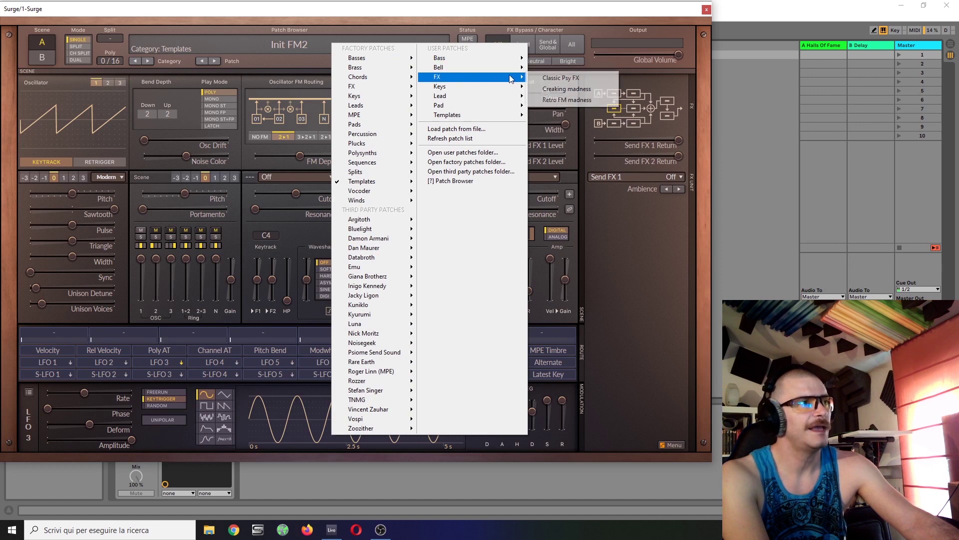
left_click(580, 78)
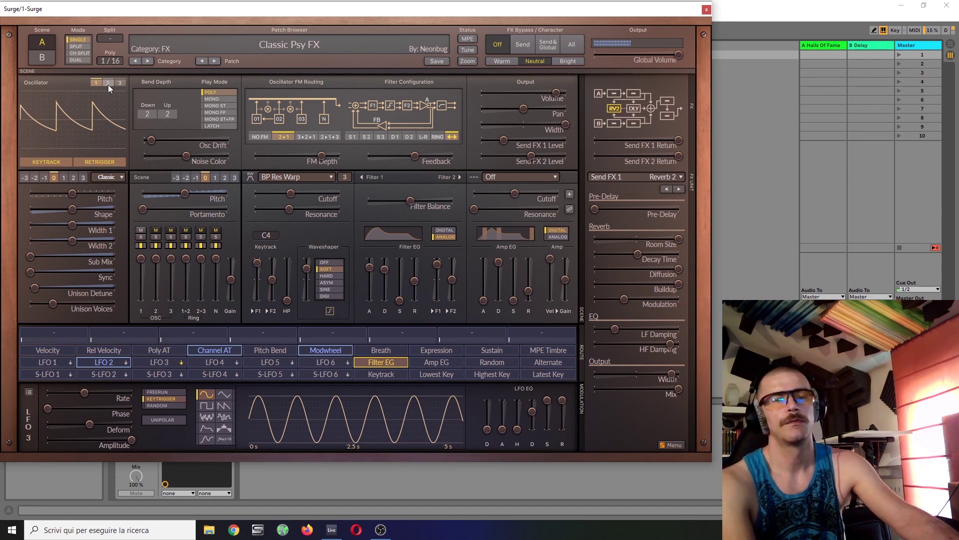
Step: Reload the Factory > Templates > Init FM2 patch
left_click(278, 47)
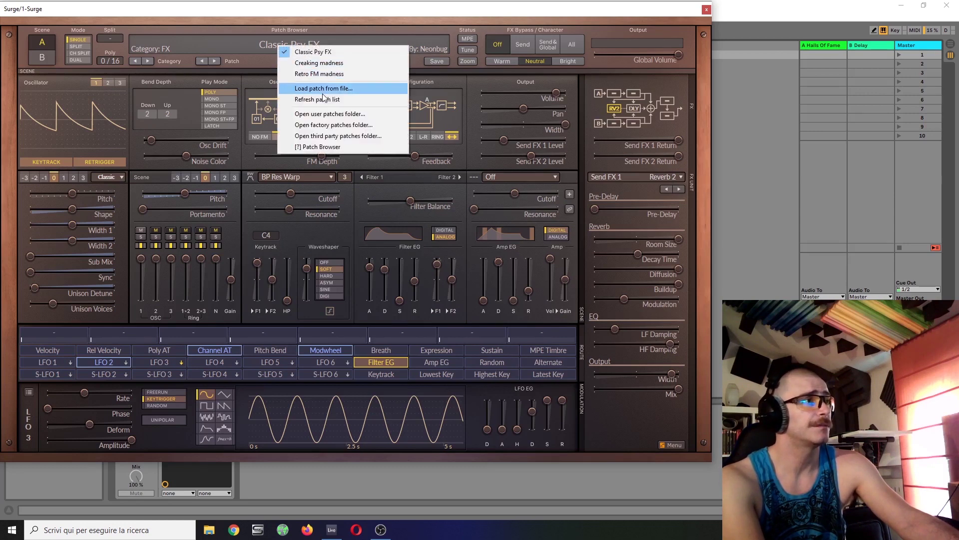
left_click(230, 37)
left_click(230, 37)
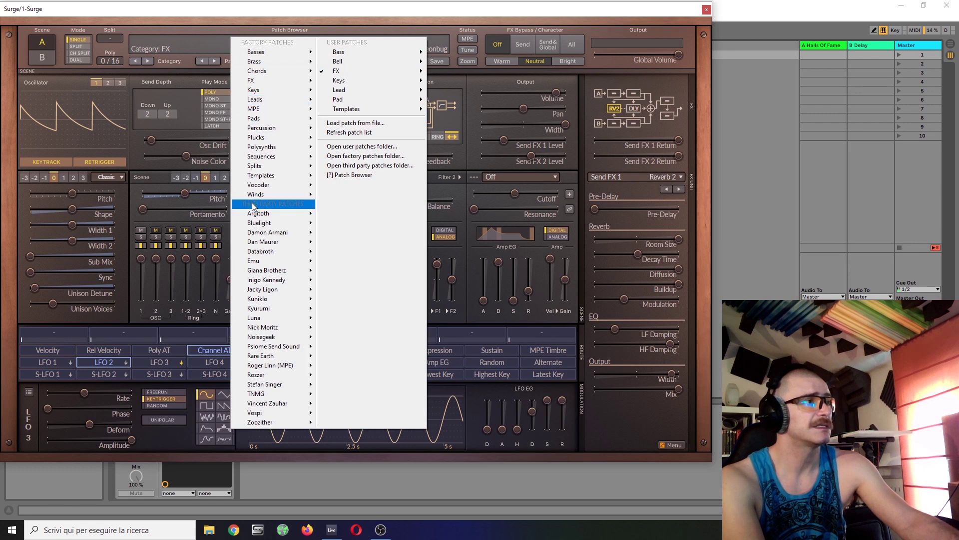
mouse_move(274, 174)
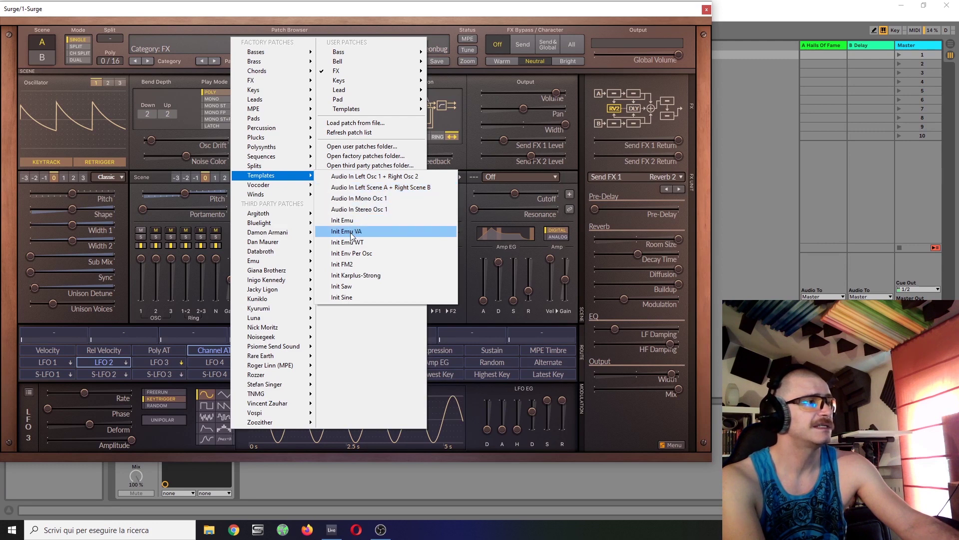
left_click(355, 264)
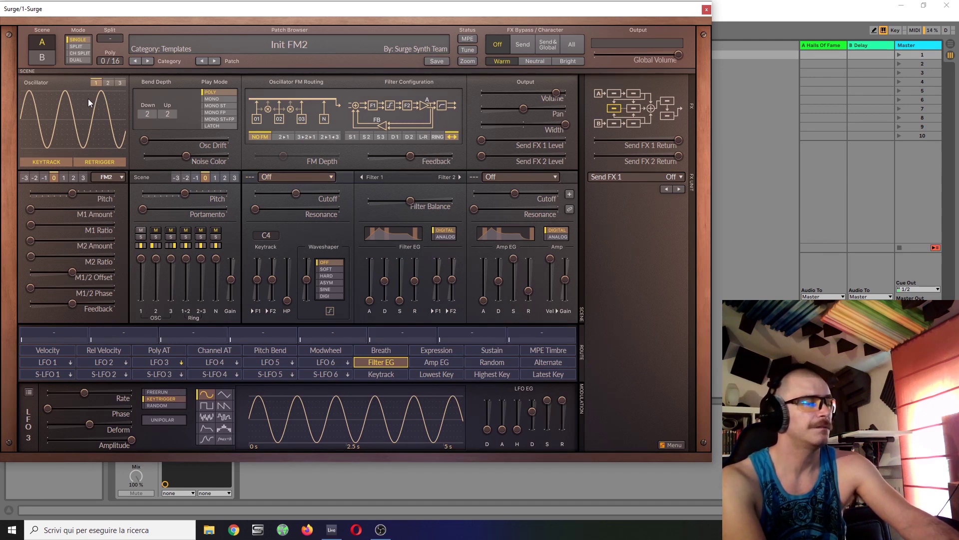
Step: Set oscillator 2 to Wavetable and browse the wavetable menu to Emu > Vintage Synths
left_click(107, 82)
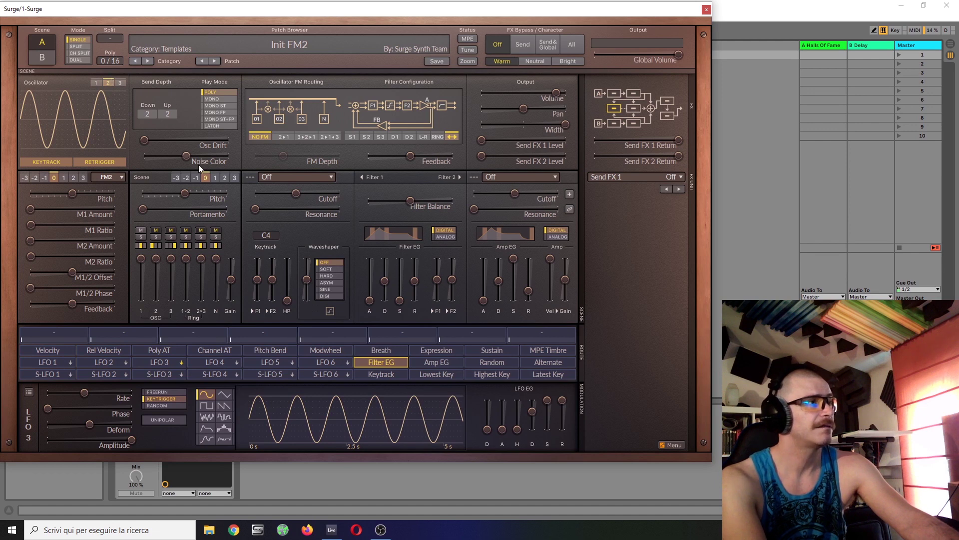
left_click(108, 176)
left_click(120, 216)
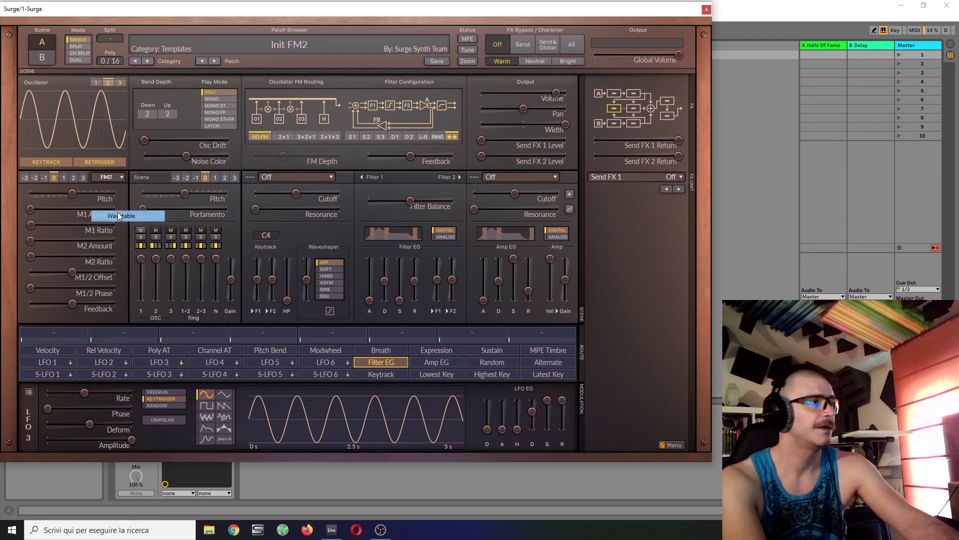
left_click(95, 149)
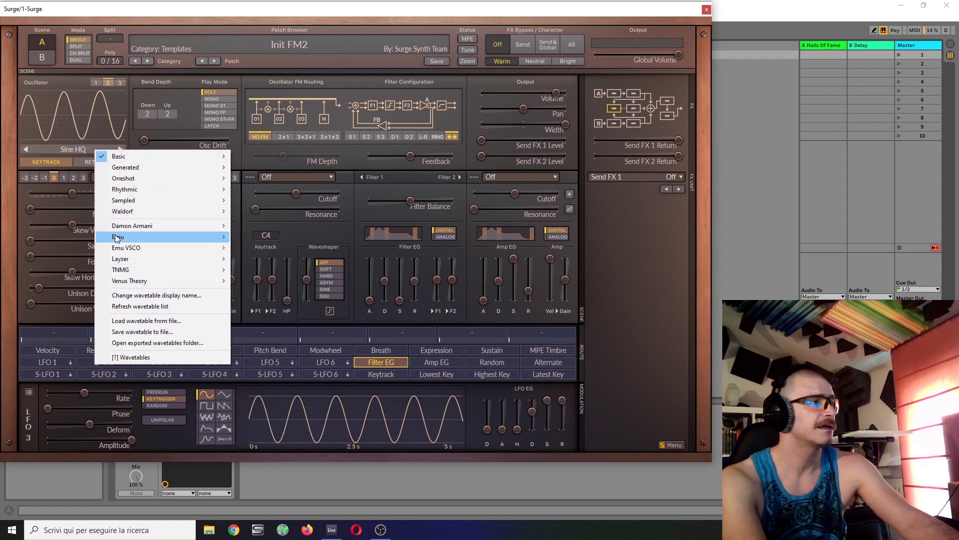
mouse_move(124, 237)
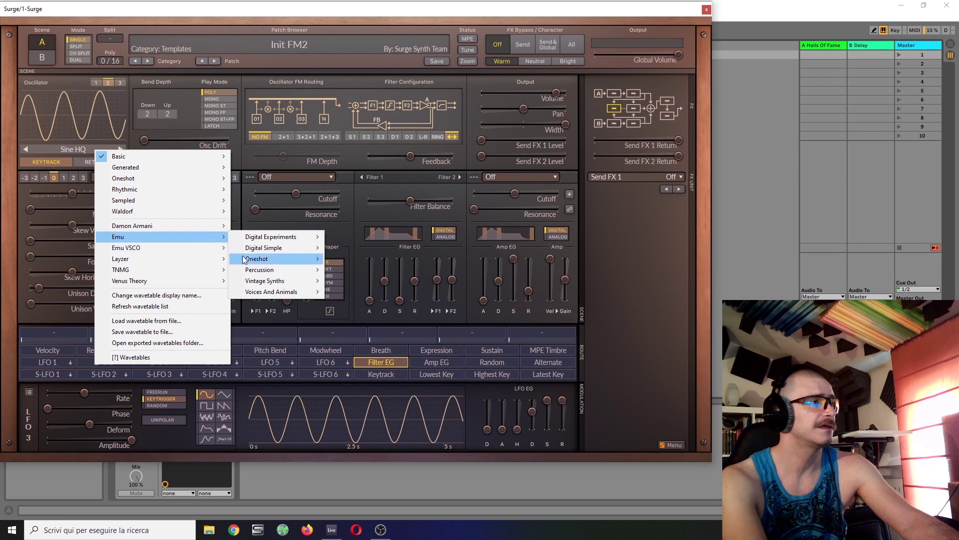
mouse_move(273, 283)
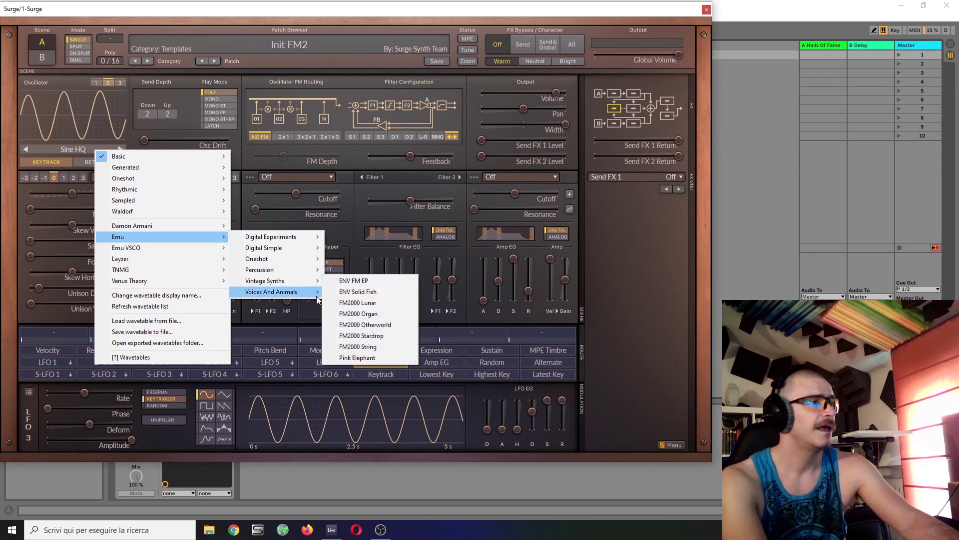
mouse_move(300, 275)
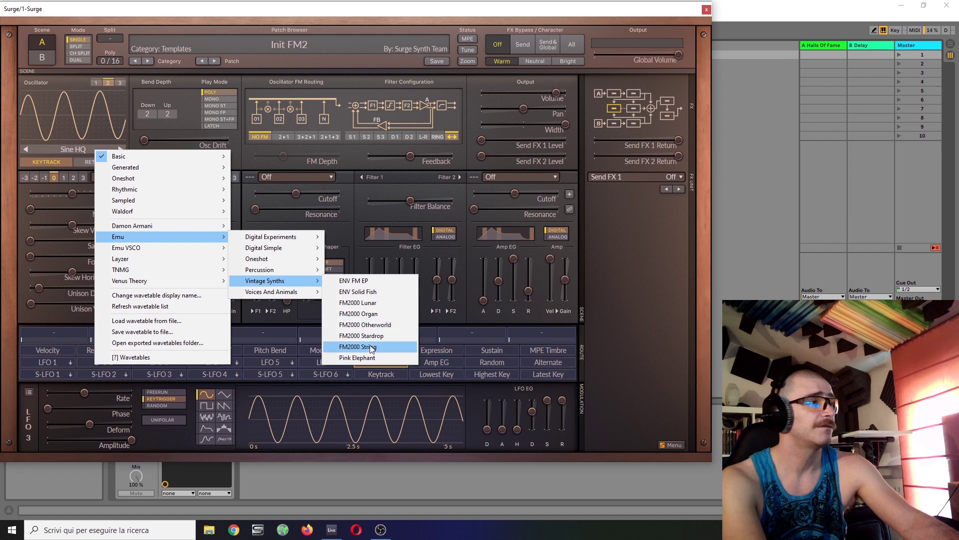
Step: Load the Pink Elephant wavetable, sweep its morph, and raise the FM depth
left_click(357, 357)
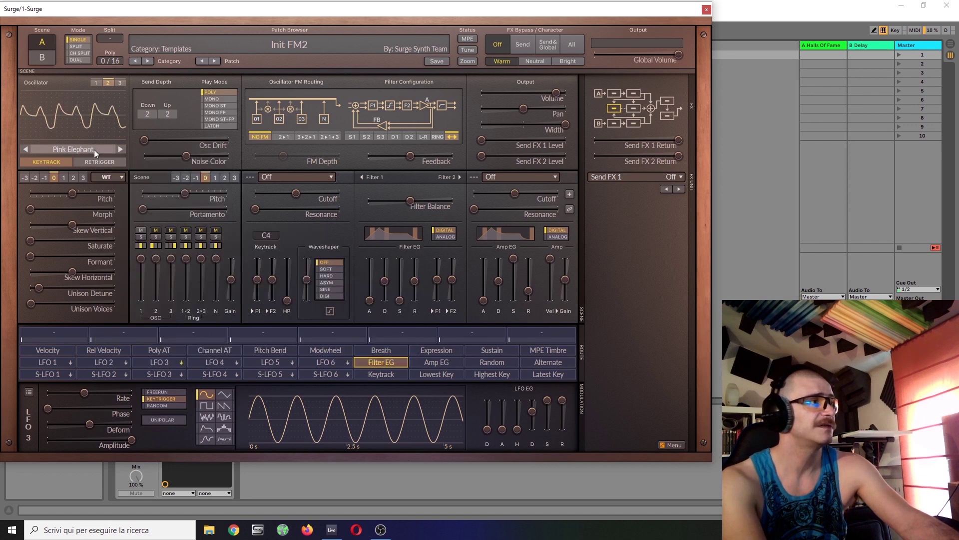
mouse_move(28, 210)
left_mouse_down()
mouse_move(115, 210)
mouse_move(30, 210)
left_mouse_up()
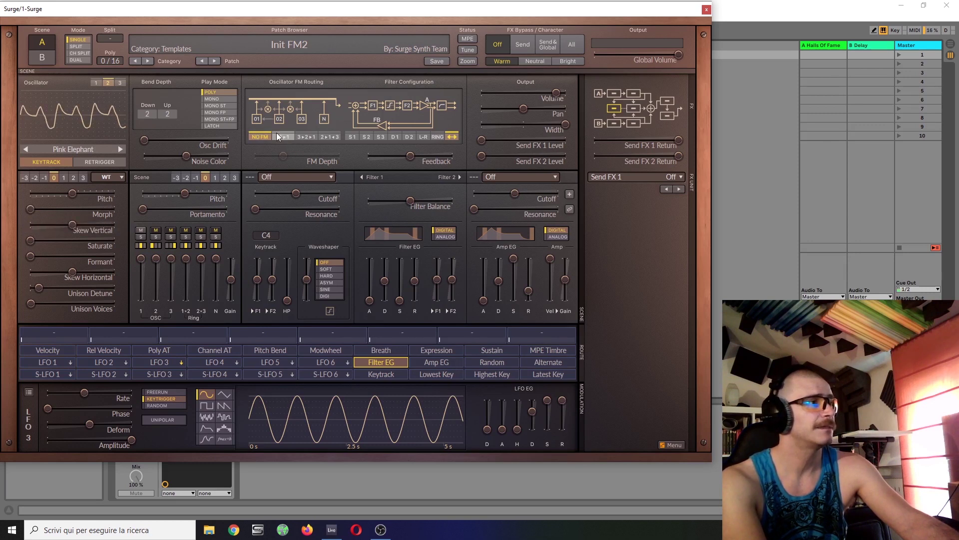
left_click_drag(284, 160, 301, 161)
left_click_drag(36, 209, 72, 209)
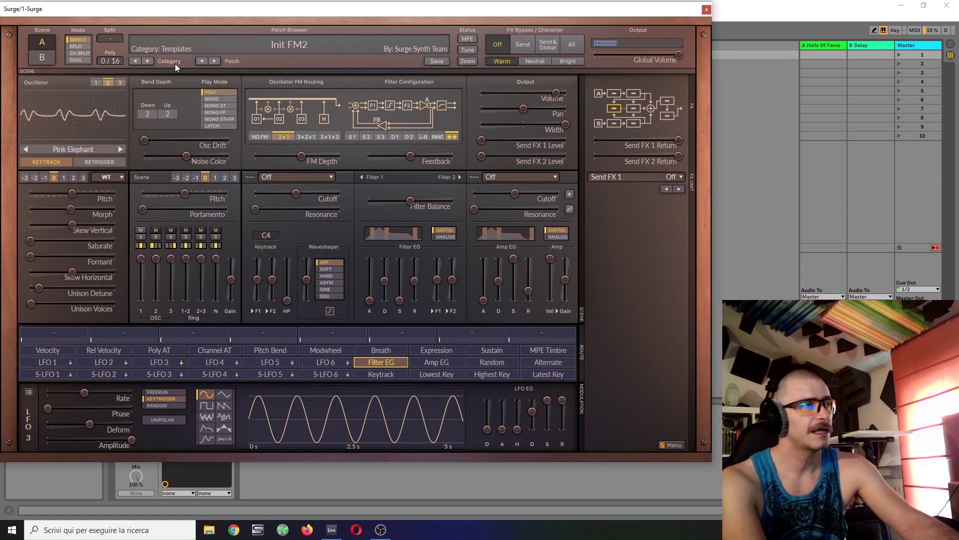
Step: Give oscillator 2 three unison voices and push FM depth to -3.17 dB
left_click(95, 83)
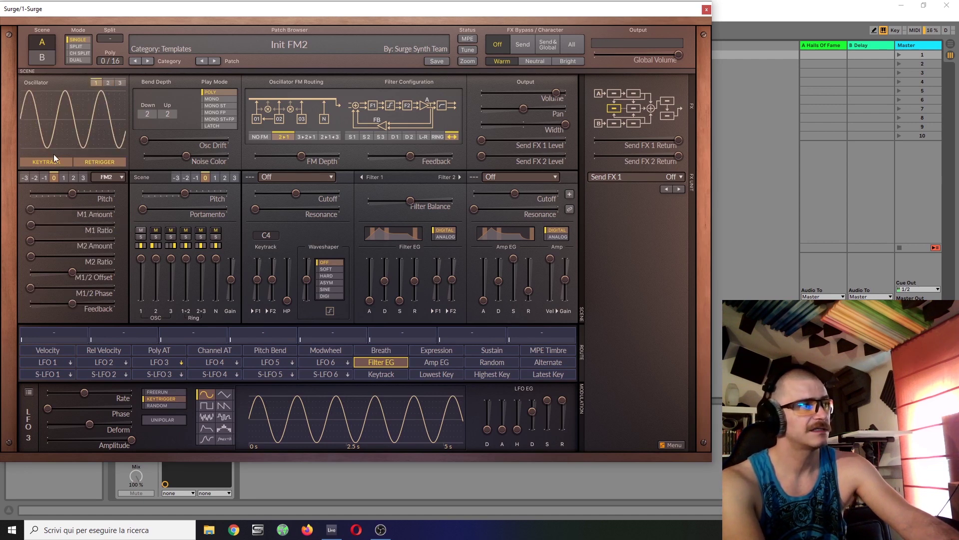
left_click(107, 82)
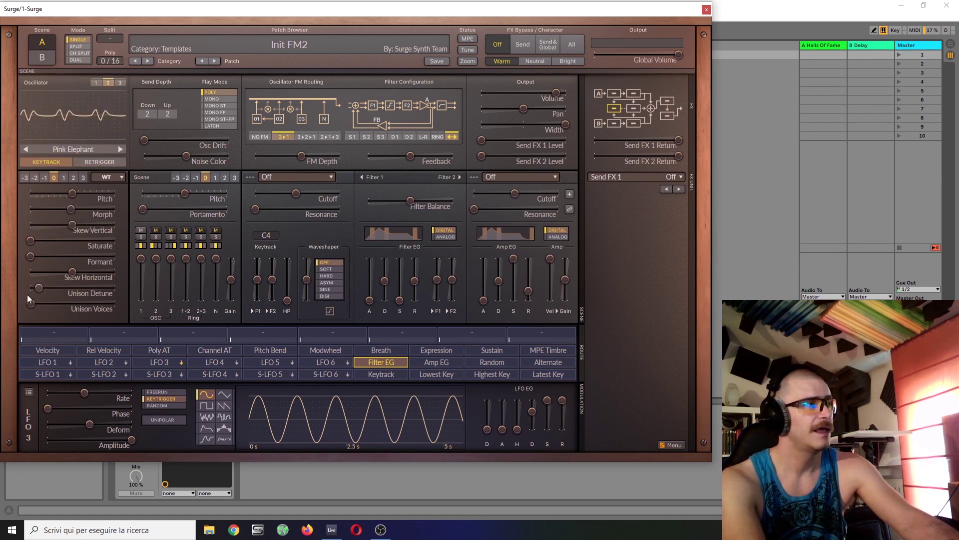
left_click_drag(32, 297, 41, 289)
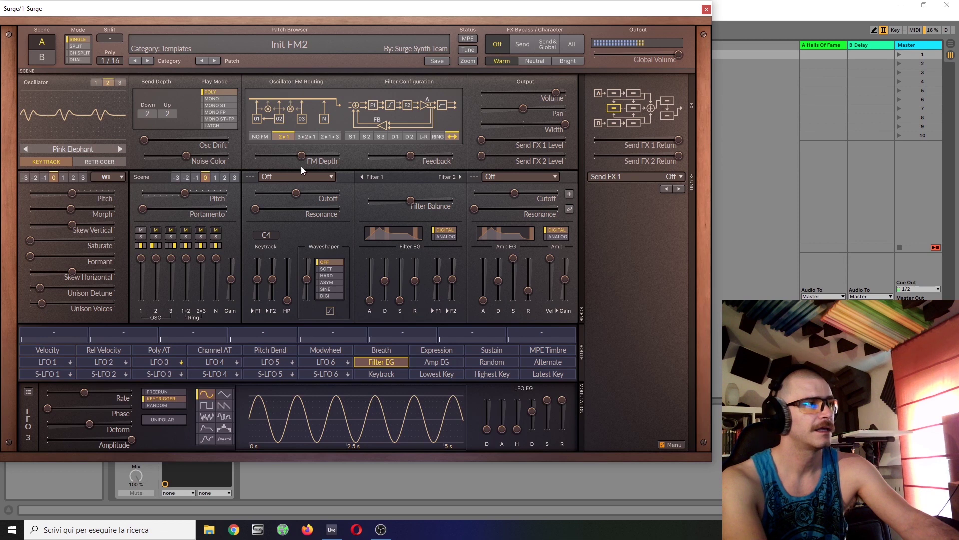
mouse_move(302, 155)
left_mouse_down()
mouse_move(293, 156)
mouse_move(306, 158)
left_mouse_up()
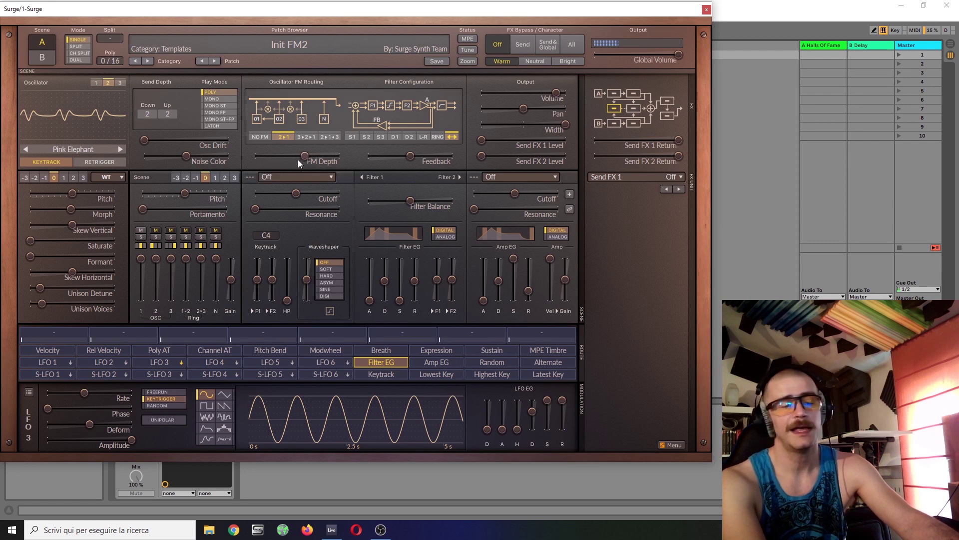
Step: Load the Waldorf Chorus 2 wavetable on oscillator 2
left_click(84, 147)
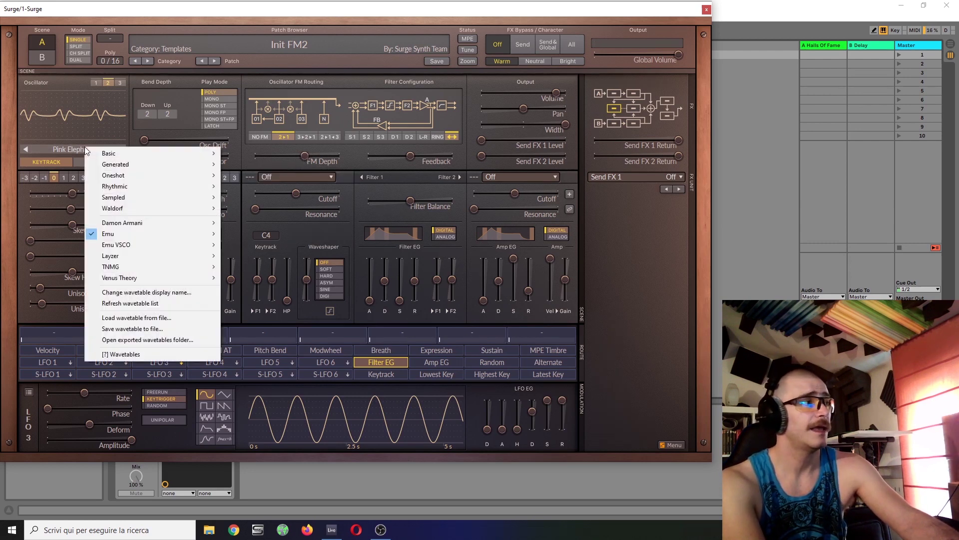
mouse_move(120, 208)
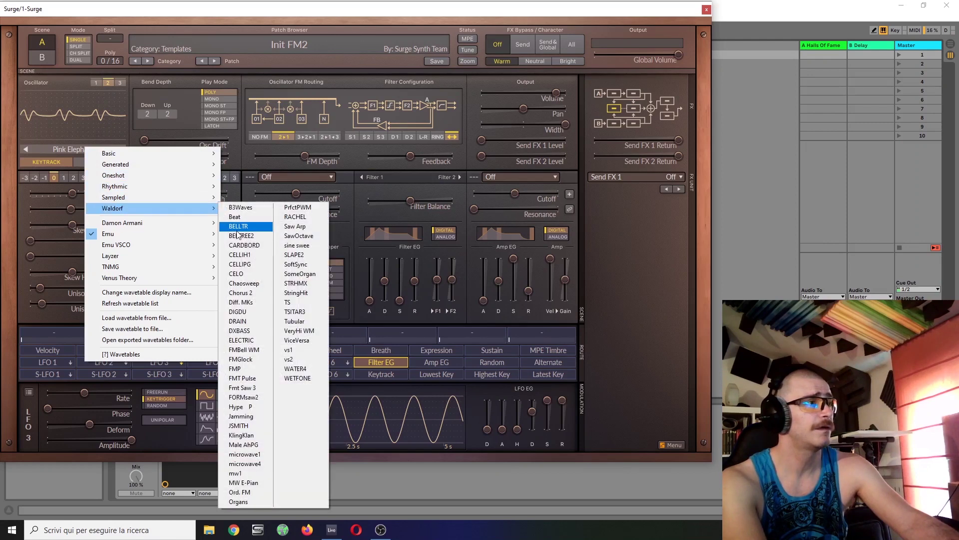
left_click(240, 293)
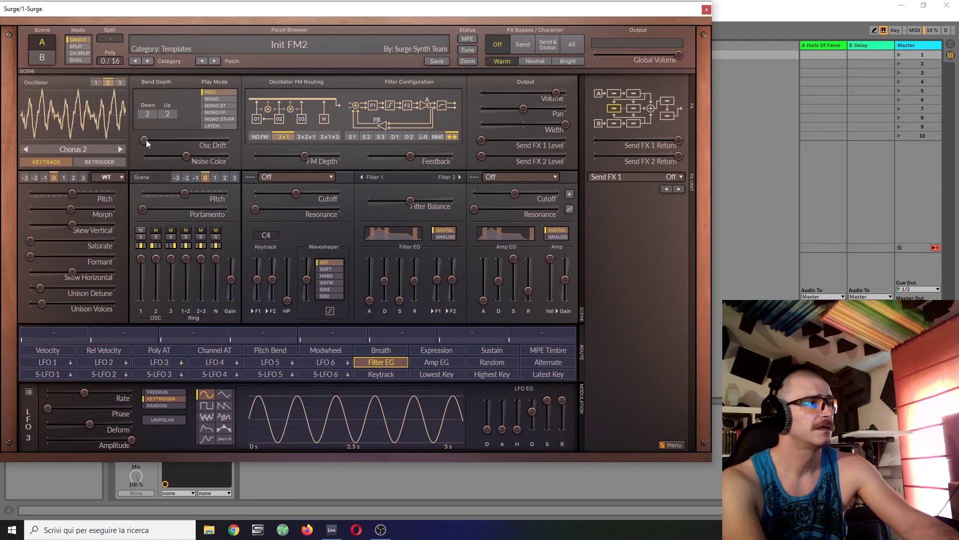
Step: Lower FM depth to -13.84 dB, set morph to about 43%, and lengthen Filter EG attack to 1.366 s
left_click_drag(304, 159, 292, 156)
left_click_drag(61, 213, 29, 213)
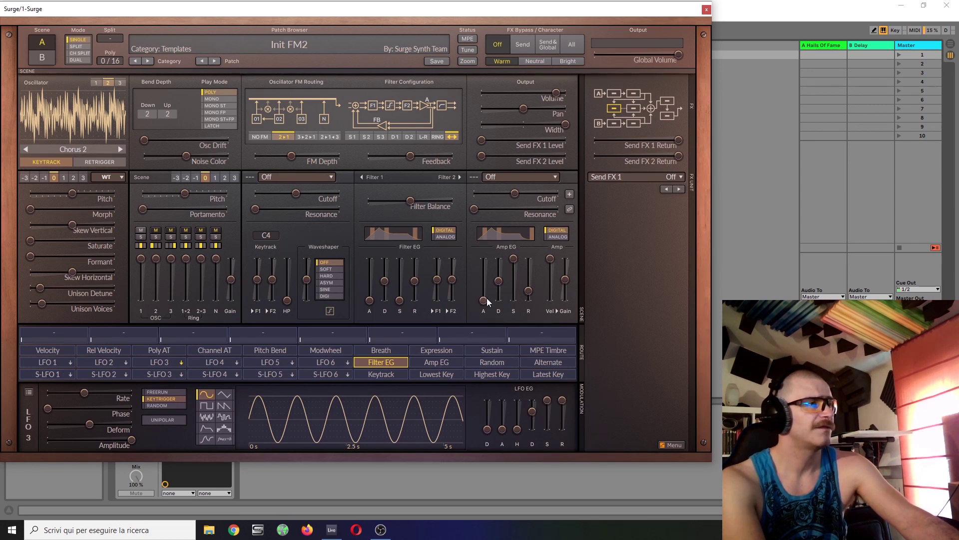
left_click_drag(368, 296, 384, 269)
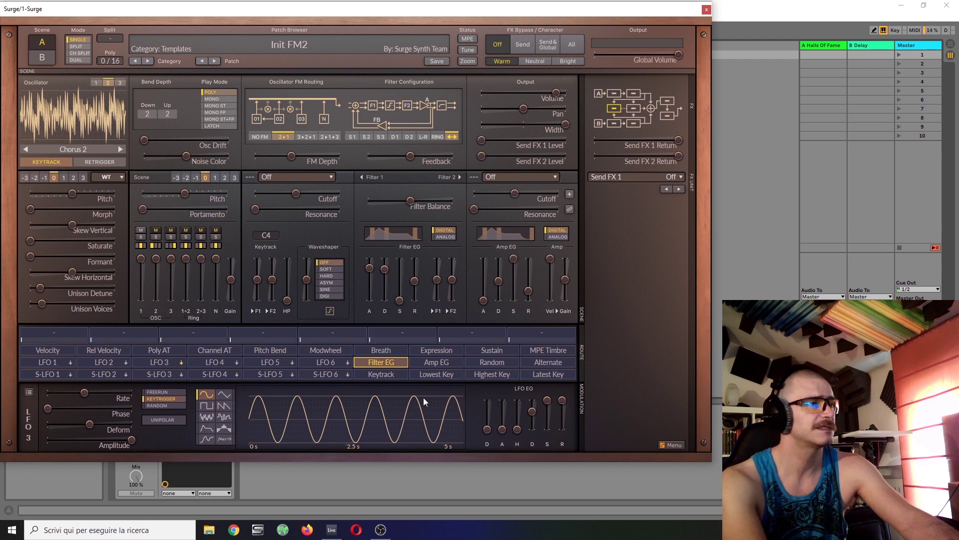
Step: Modulate oscillator 2's Morph from the Filter EG by about +49.11 and slightly lengthen Amp EG attack
left_click(380, 363)
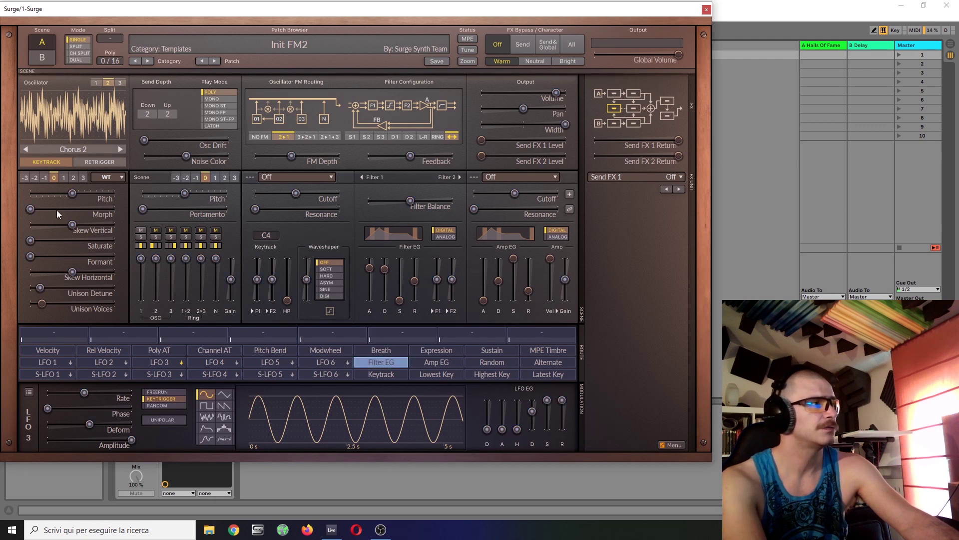
left_click_drag(35, 212, 71, 212)
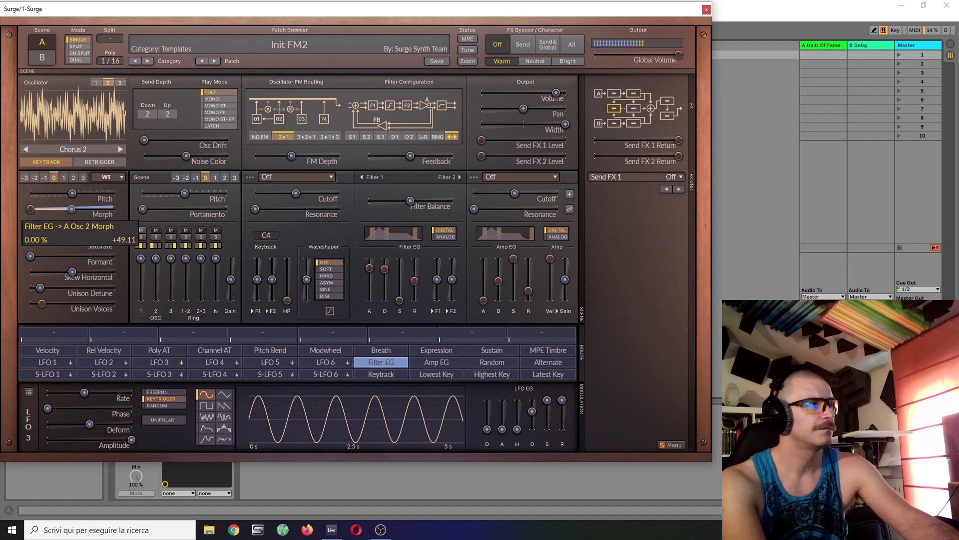
left_click_drag(78, 212, 79, 211)
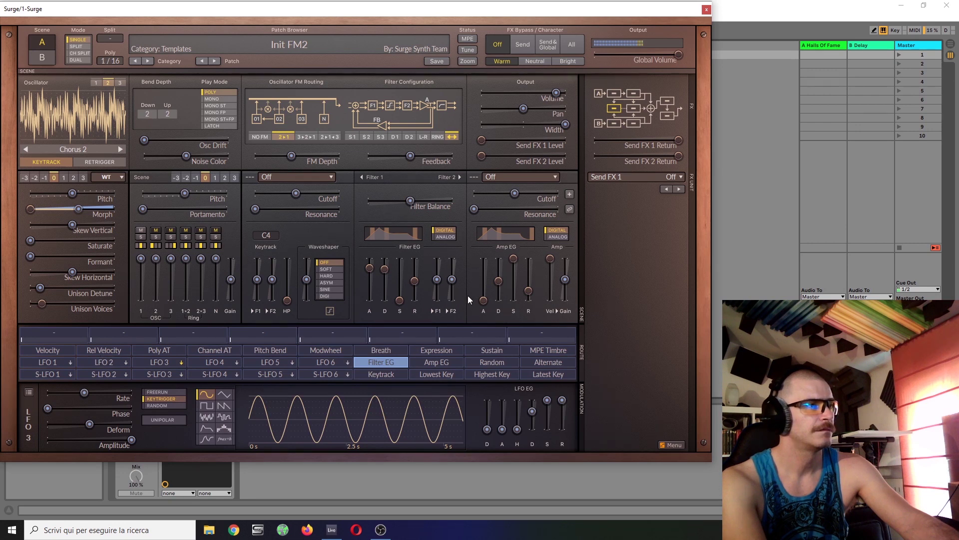
left_click_drag(478, 300, 483, 278)
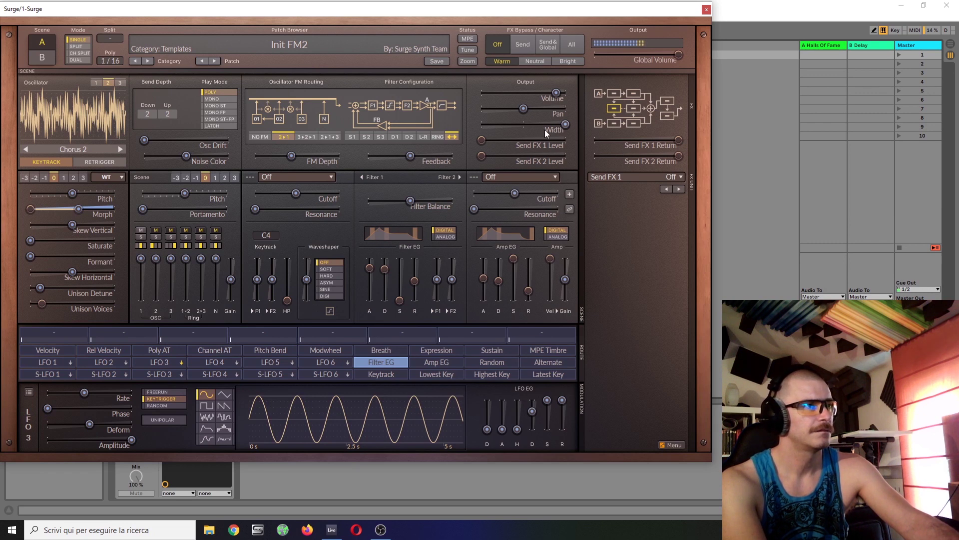
Step: Load Reverb 2 Ghostly Chamber into Send FX 1 at full Mix and raise its send level slightly
left_click(623, 173)
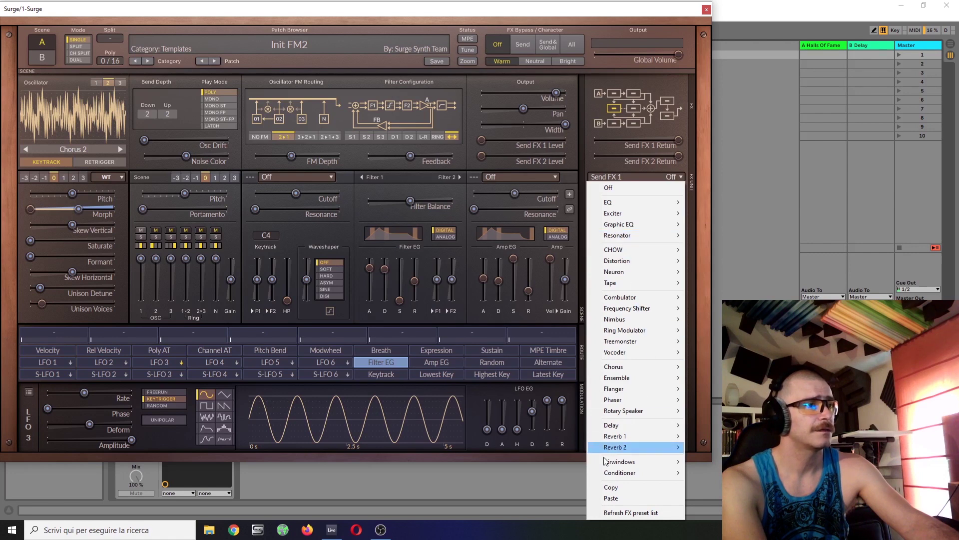
mouse_move(628, 445)
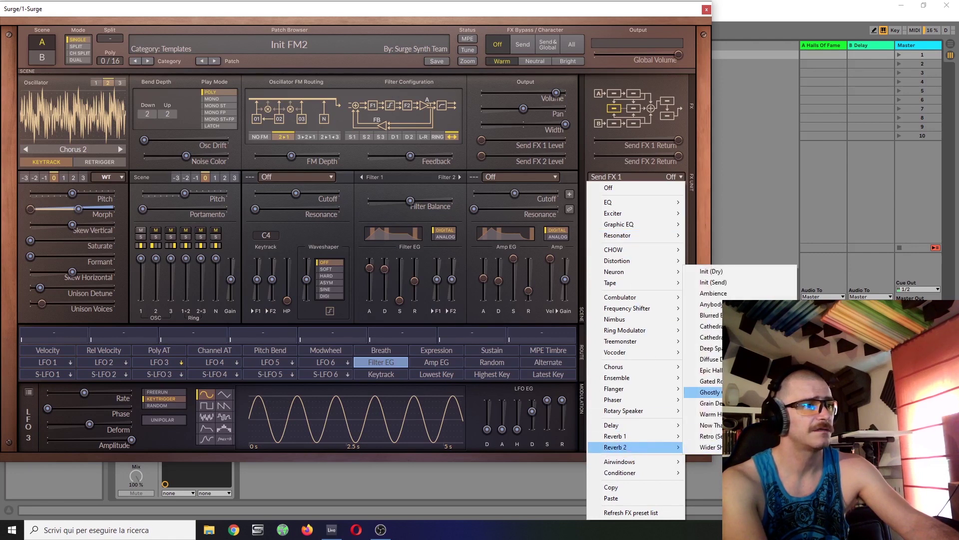
left_click(712, 392)
left_click_drag(654, 389, 678, 389)
left_click_drag(481, 141, 516, 140)
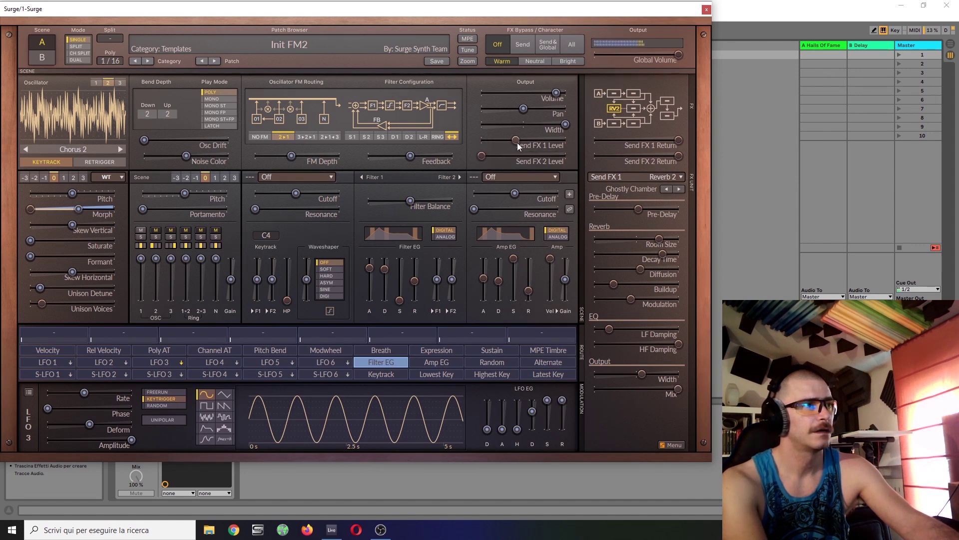
Step: Load a Frequency Shifter preset into Send FX 2 at full Mix with send level -9.79 dB
left_click(632, 109)
left_click(637, 175)
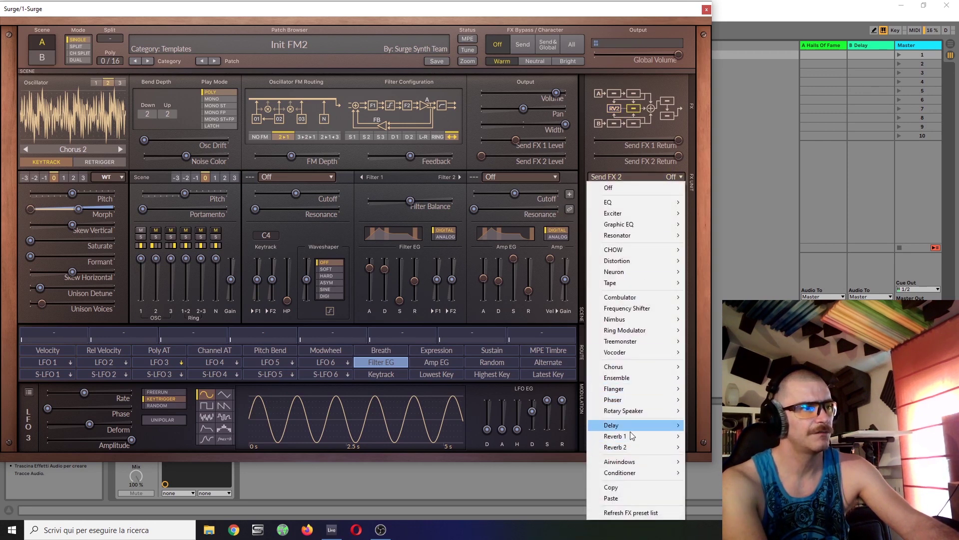
mouse_move(631, 309)
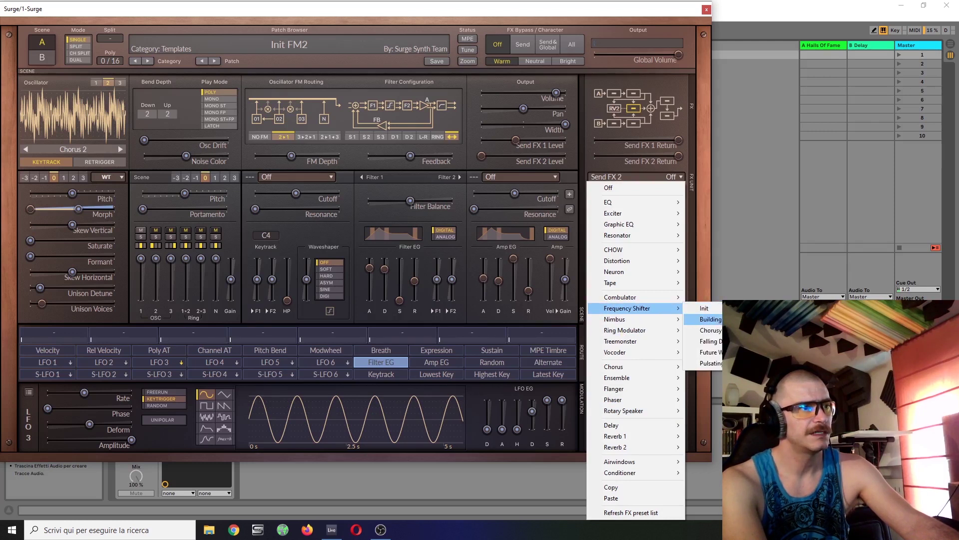
left_click(707, 319)
left_click_drag(622, 298, 679, 299)
left_click_drag(488, 156, 515, 156)
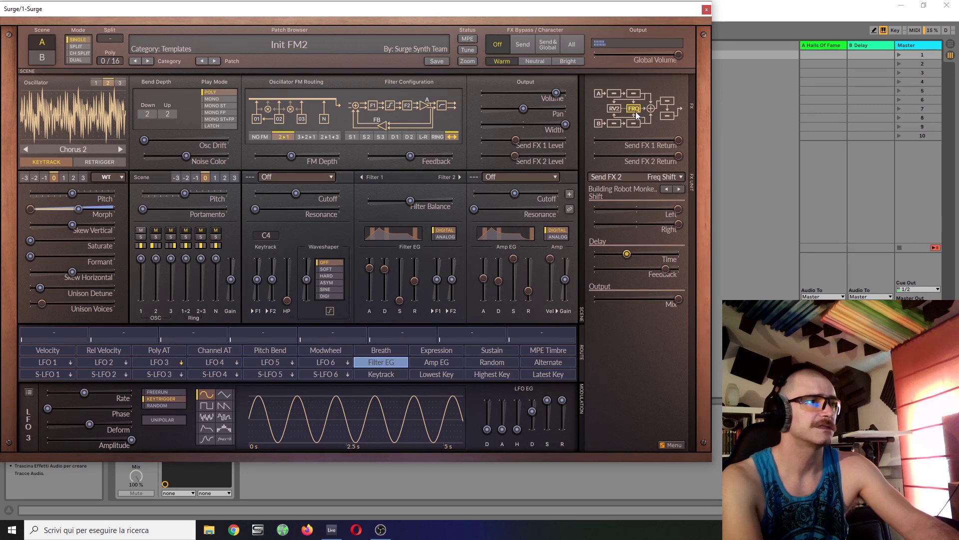
Step: Swap Send FX 2 to Delay Rhythmic 3; set amp attack 3.951 s and filter attack 4.792 s
left_click(640, 175)
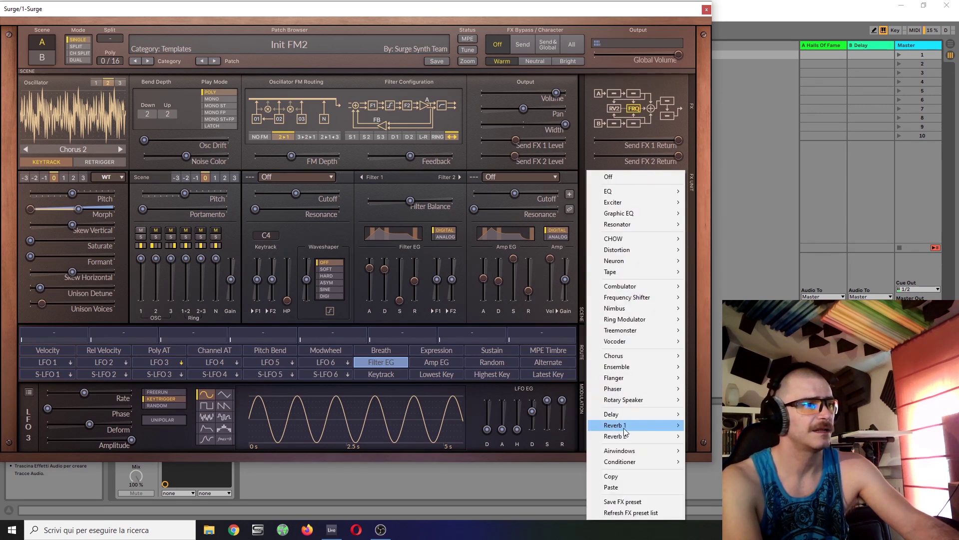
mouse_move(631, 414)
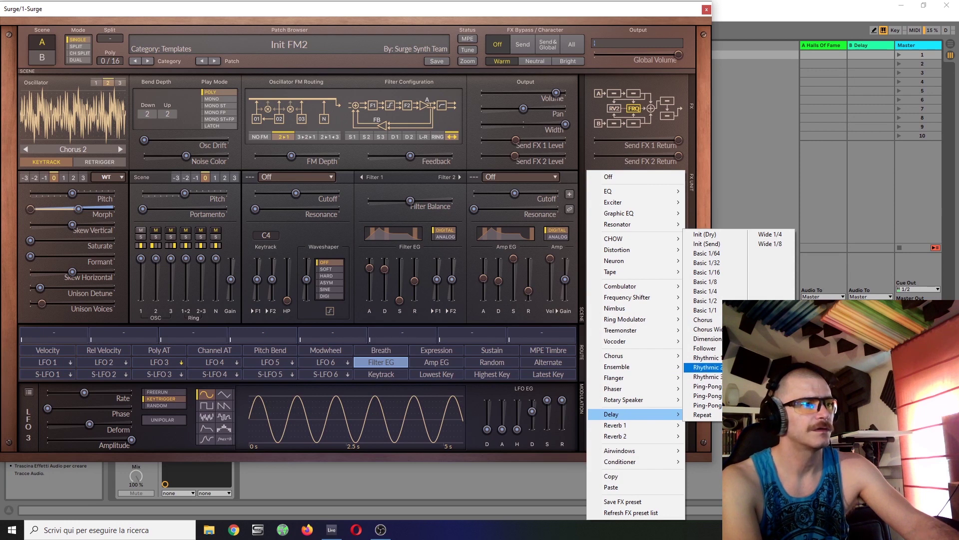
left_click(715, 376)
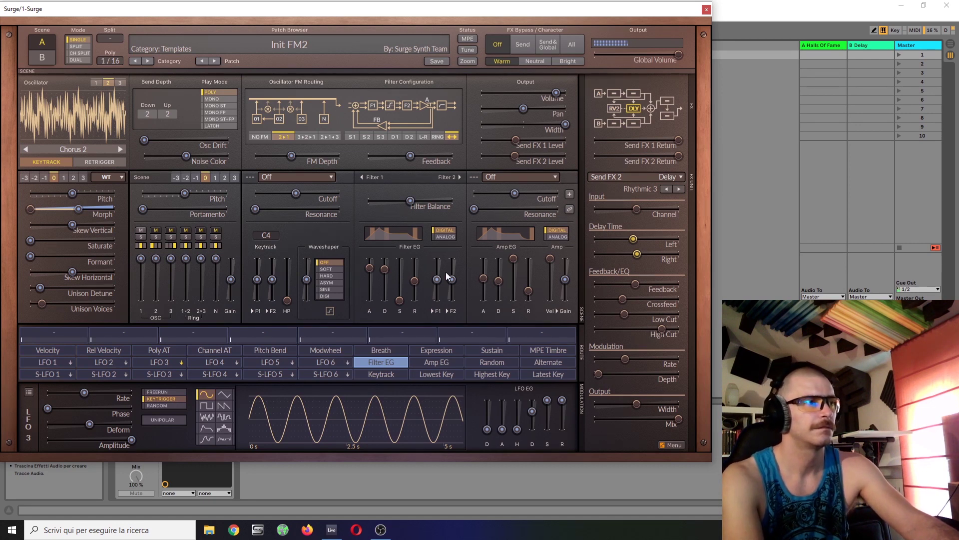
left_click_drag(483, 278, 483, 268)
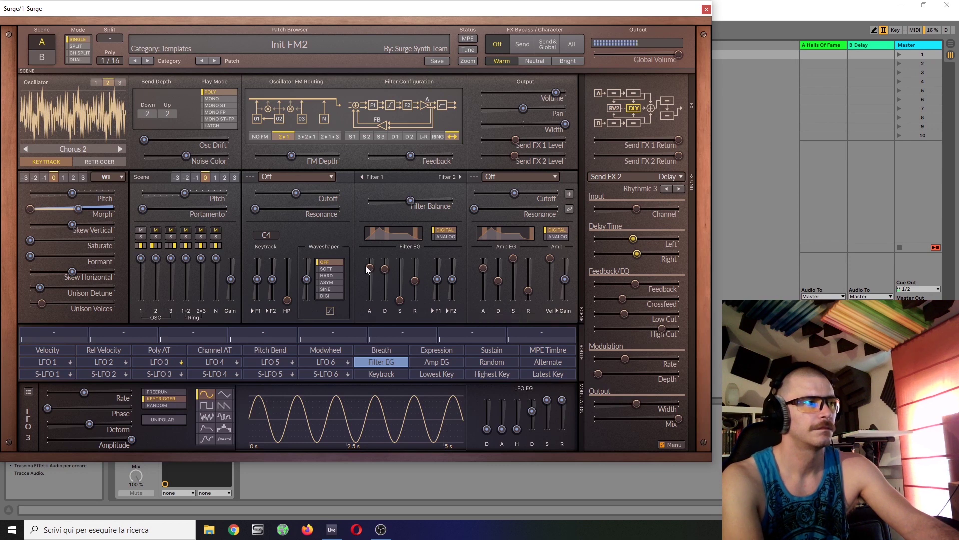
left_click_drag(369, 269, 384, 269)
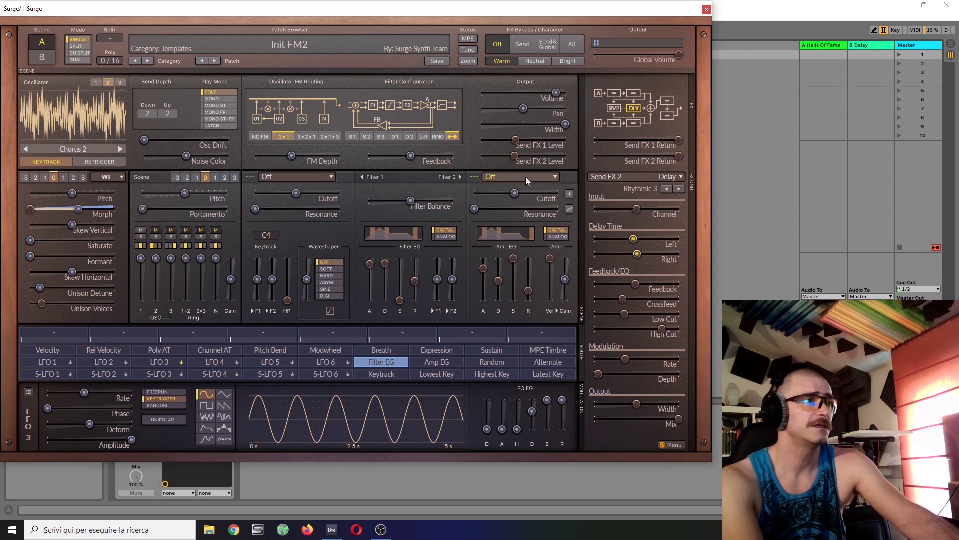
Step: Set Filter 1 to the FX Comb + filter with its 50% Wet subtype
left_click(326, 175)
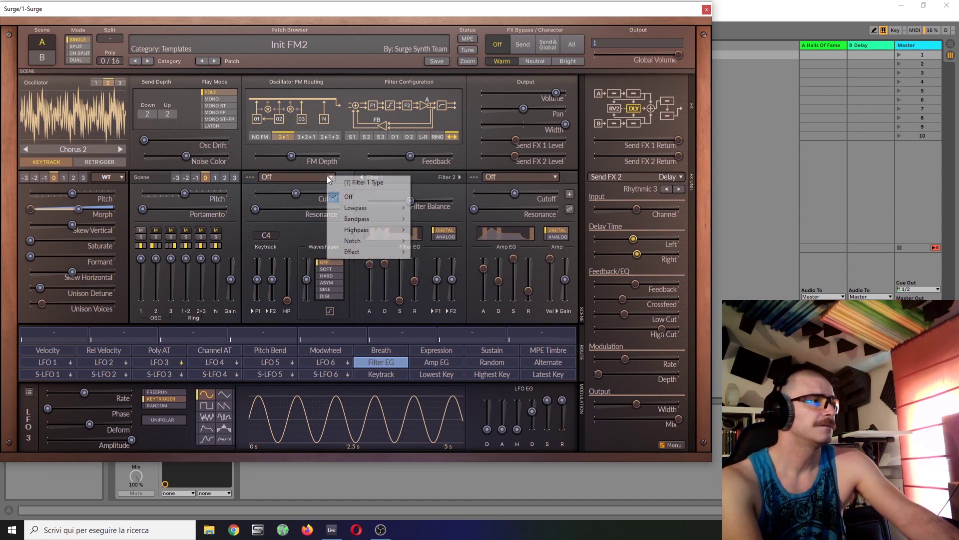
mouse_move(361, 255)
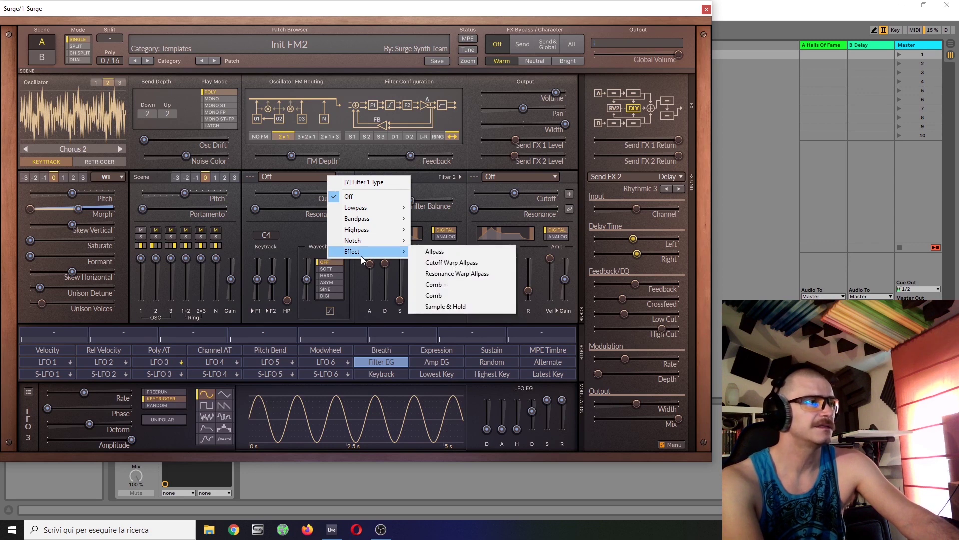
left_click(445, 287)
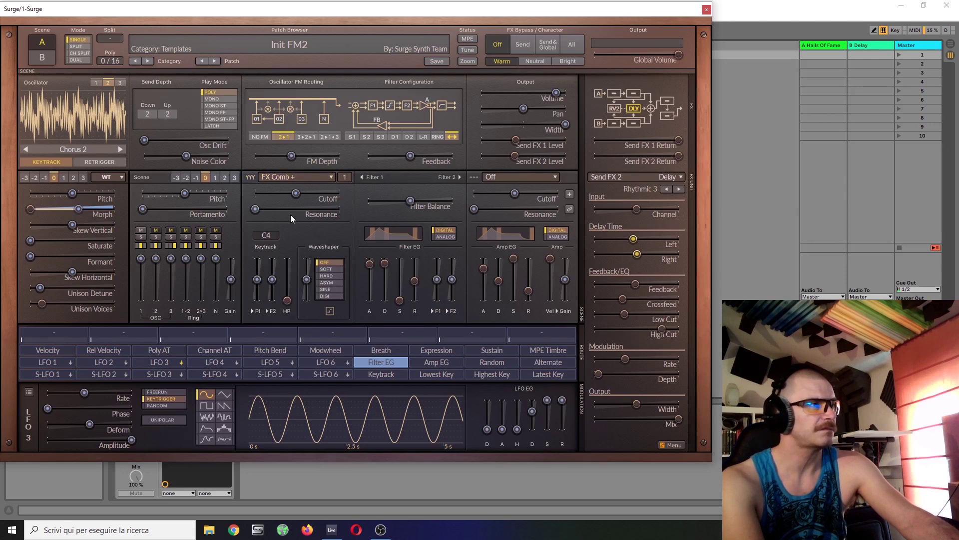
left_click(339, 181)
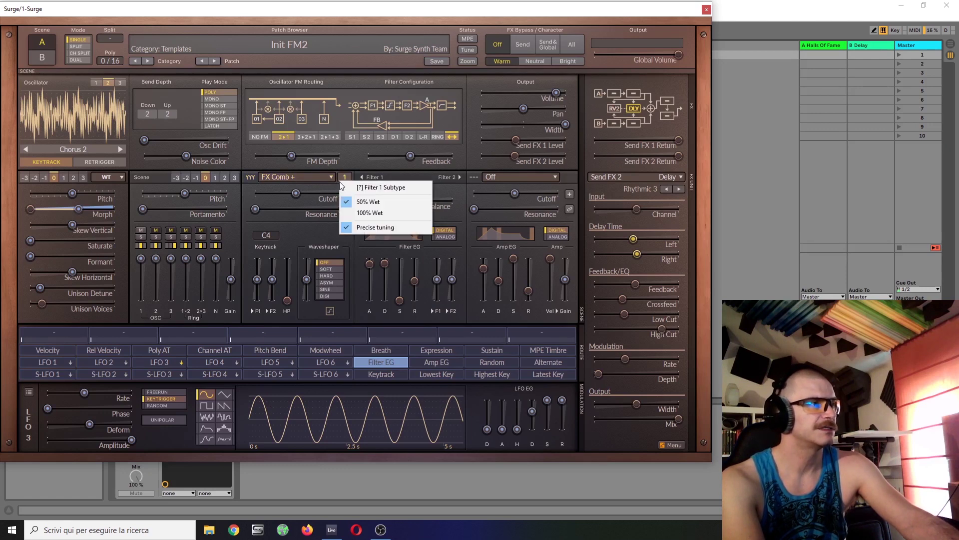
left_click(373, 203)
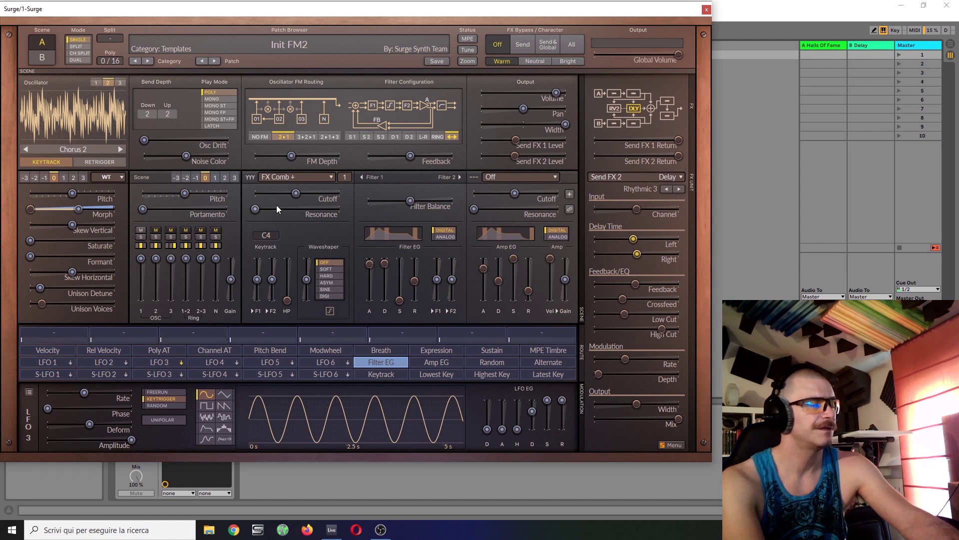
Step: Add then remove Filter EG modulation on Filter 1 keytrack, and raise Filter 1 resonance
left_click(257, 280)
left_click_drag(257, 280, 257, 259)
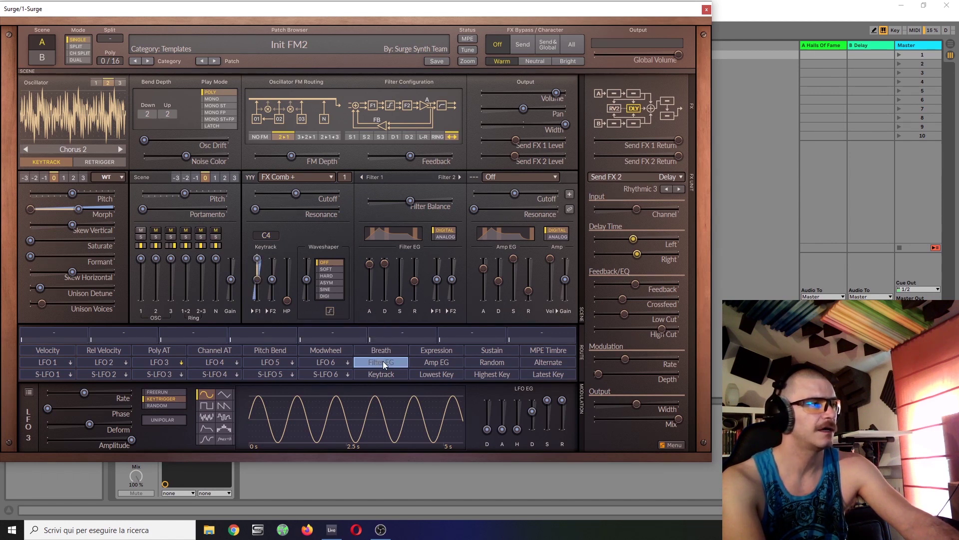
right_click(262, 277)
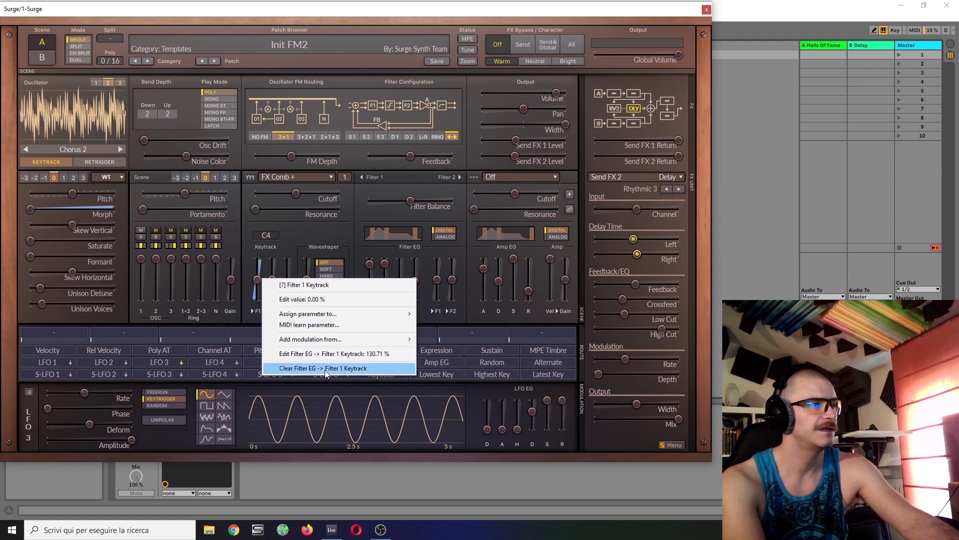
left_click(325, 368)
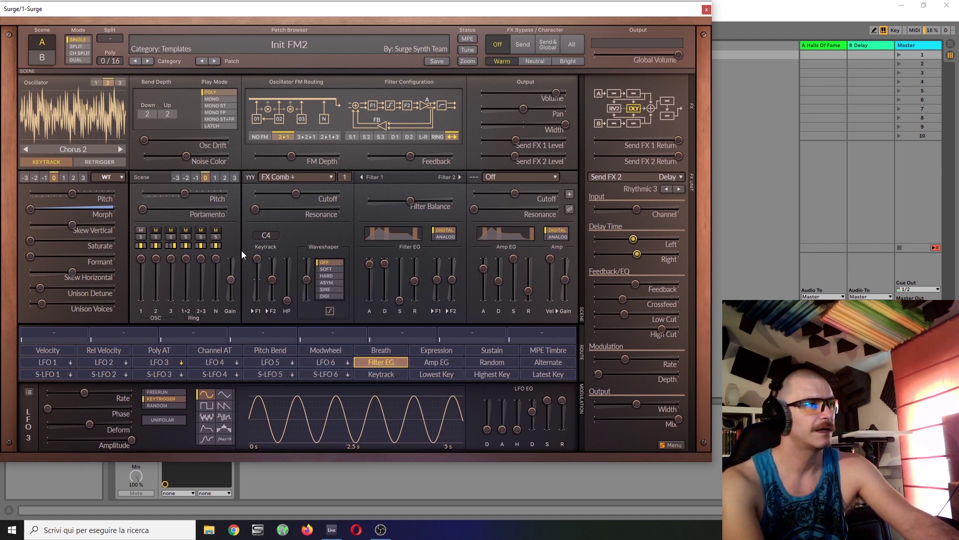
left_click_drag(255, 209, 300, 209)
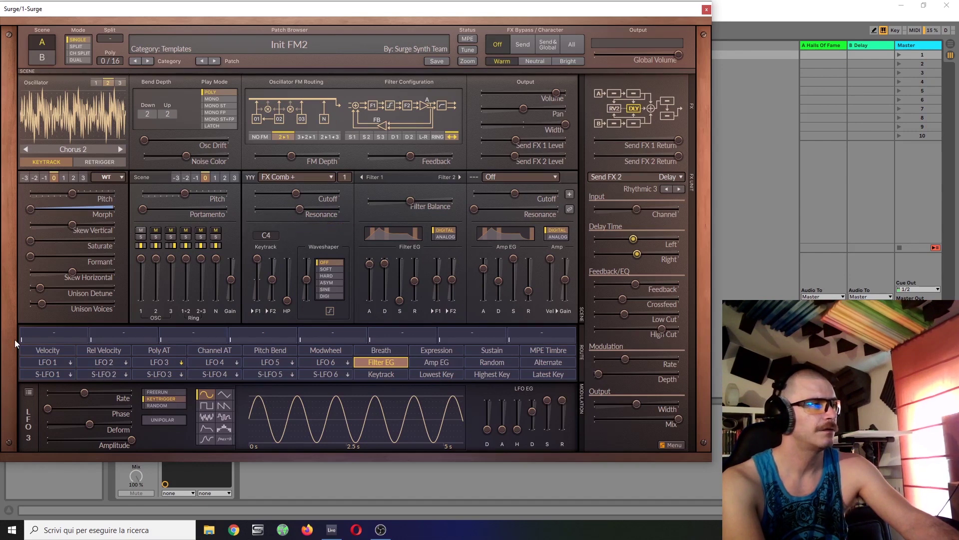
Step: Modulate Filter 1 cutoff with LFO 1 at about 0.877 Hz and adjust amp and filter envelope releases
left_click(50, 363)
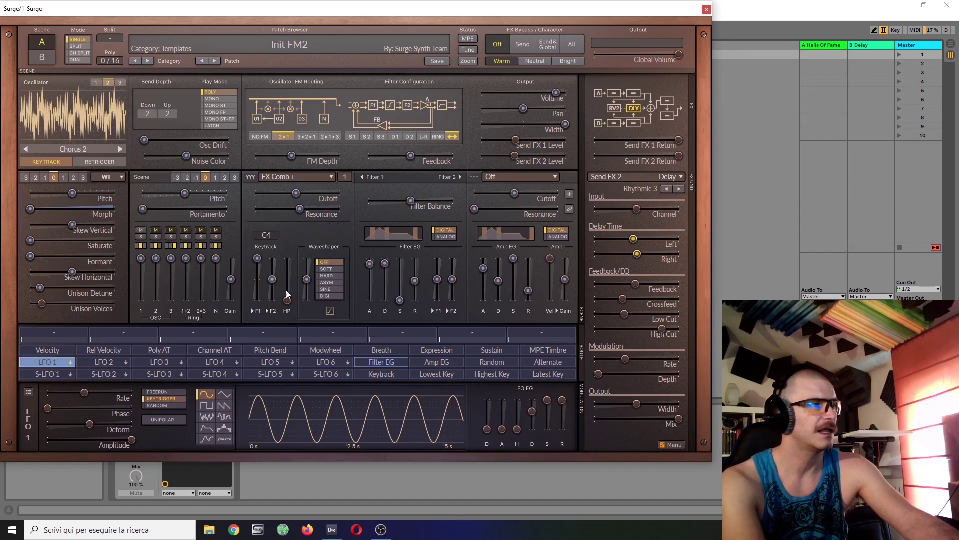
left_click_drag(296, 194, 339, 194)
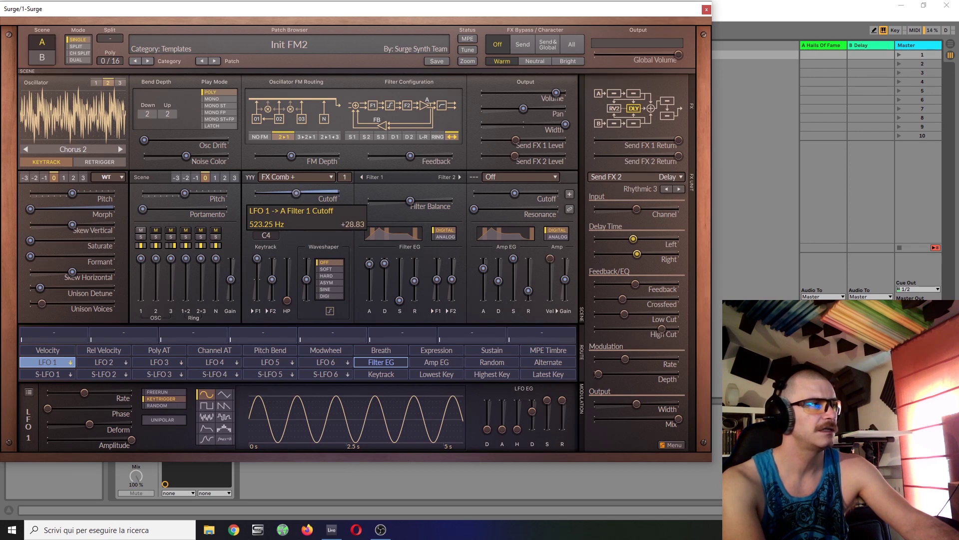
left_click_drag(296, 194, 299, 193)
left_click_drag(296, 193, 299, 200)
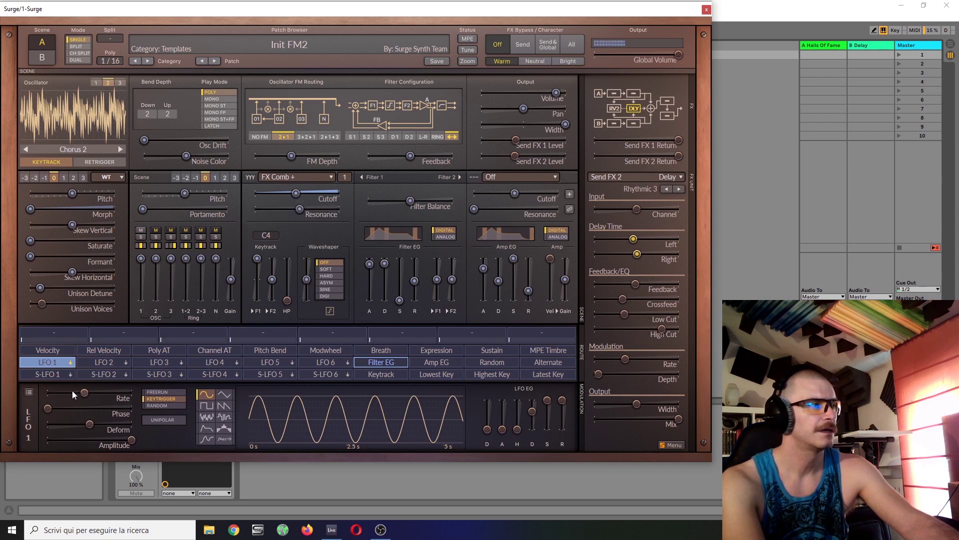
left_click_drag(80, 395, 89, 397)
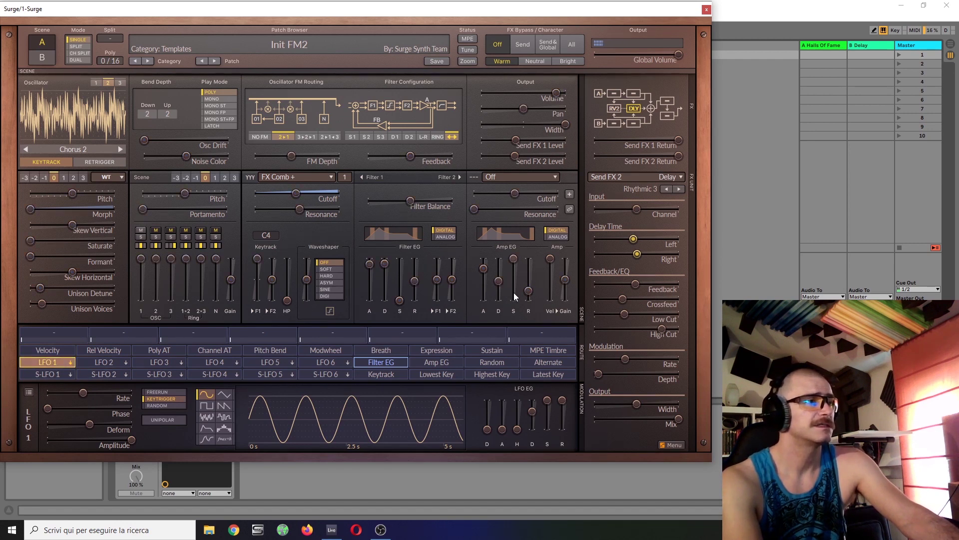
left_click_drag(529, 291, 528, 273)
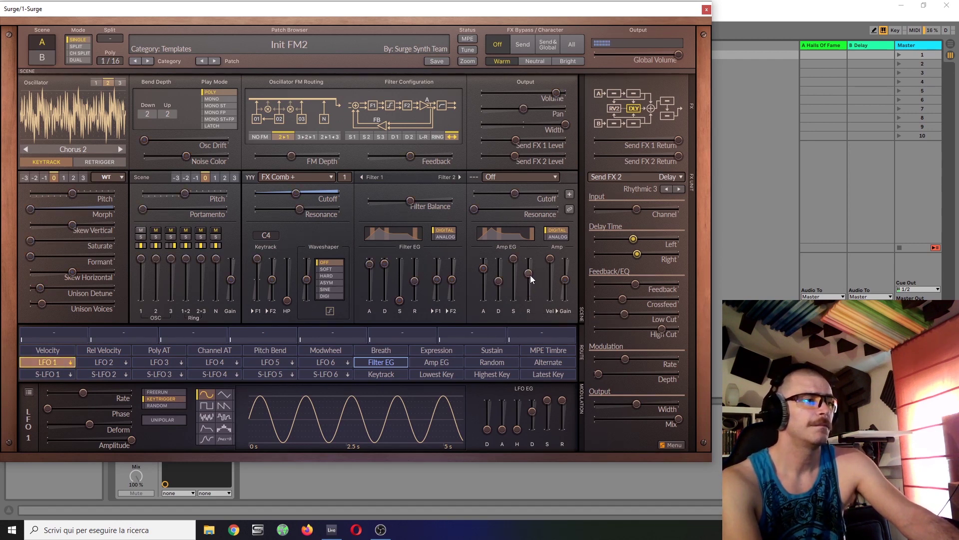
left_click_drag(414, 280, 415, 277)
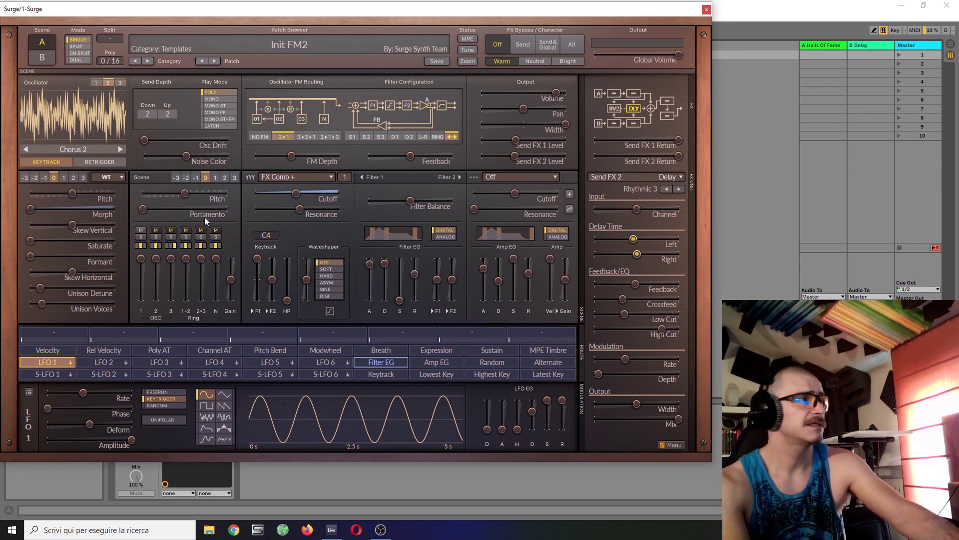
Step: Switch the oscillator to FM2, adjust M1 Amount, set M2 Ratio 21 and M2 Amount about 10.71%
left_click(109, 178)
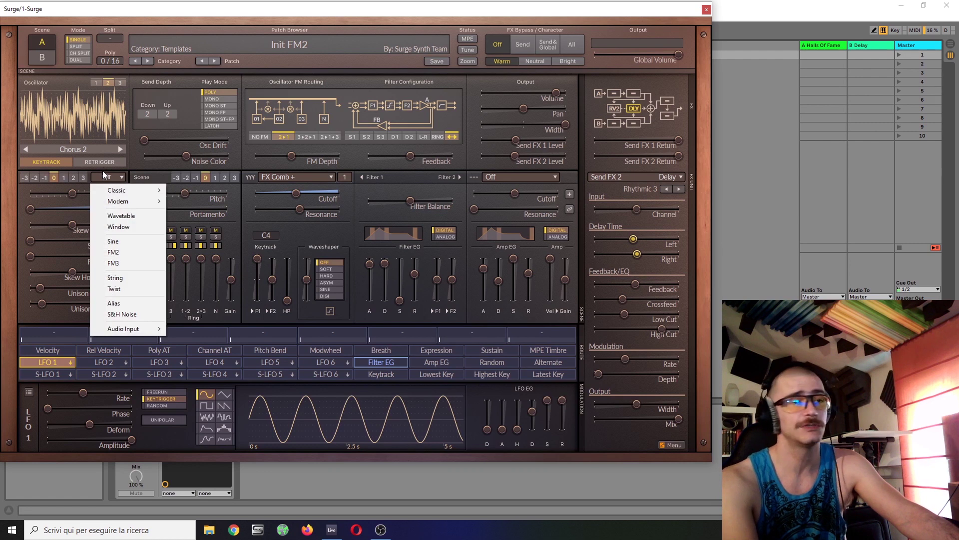
left_click(113, 252)
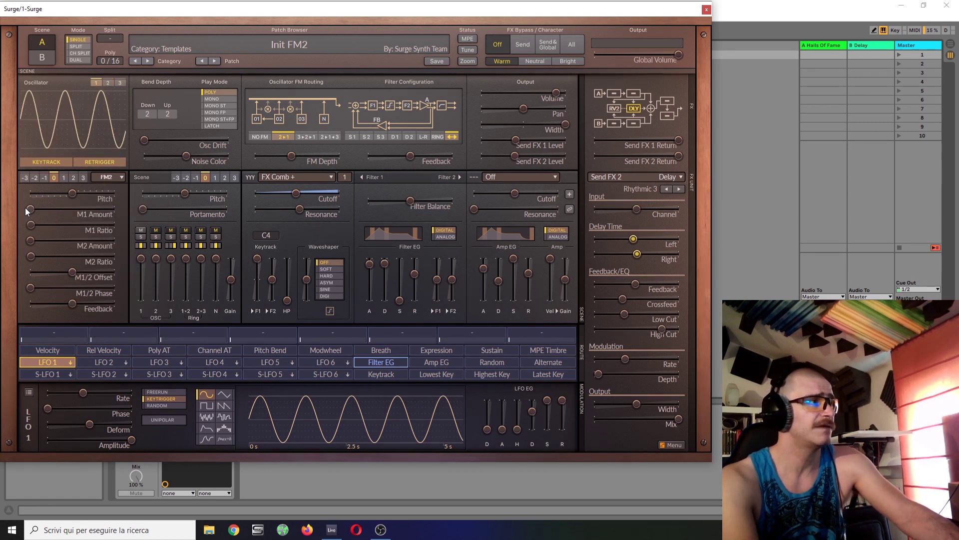
left_click_drag(28, 214, 64, 209)
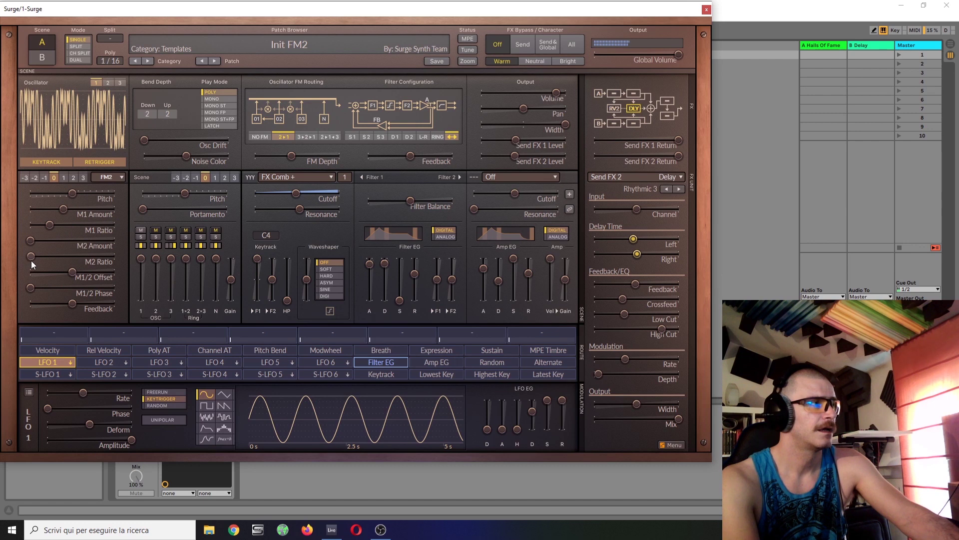
left_click_drag(31, 256, 105, 256)
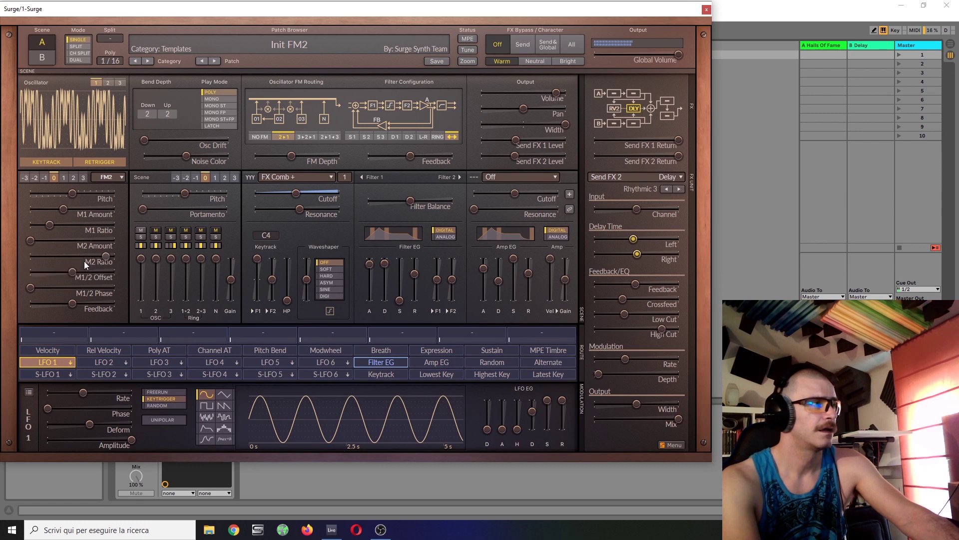
left_click_drag(33, 245, 43, 244)
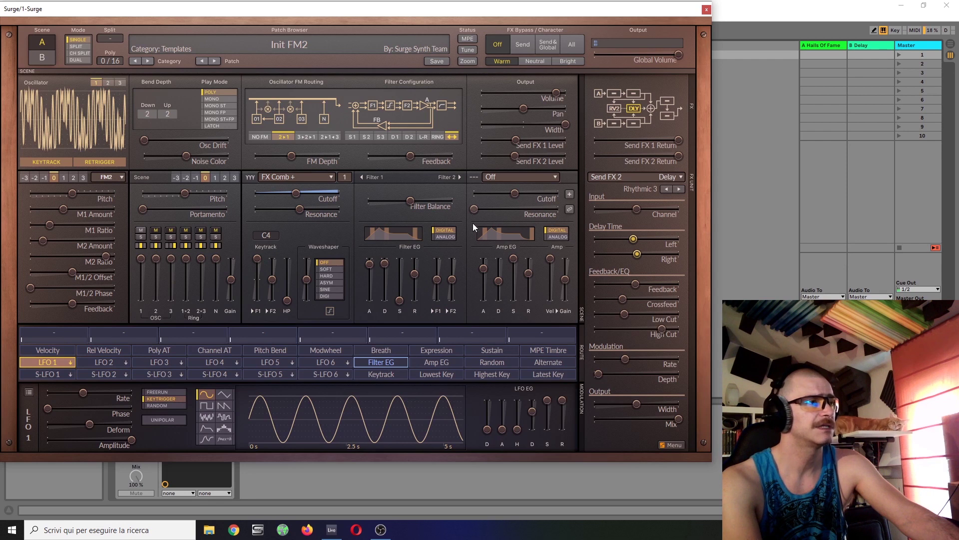
Step: Route Amp EG to FM2 M1 Amount, add slight feedback, lower M1 Amount, and set M1/2 Offset to 2.93 Hz
left_click(445, 362)
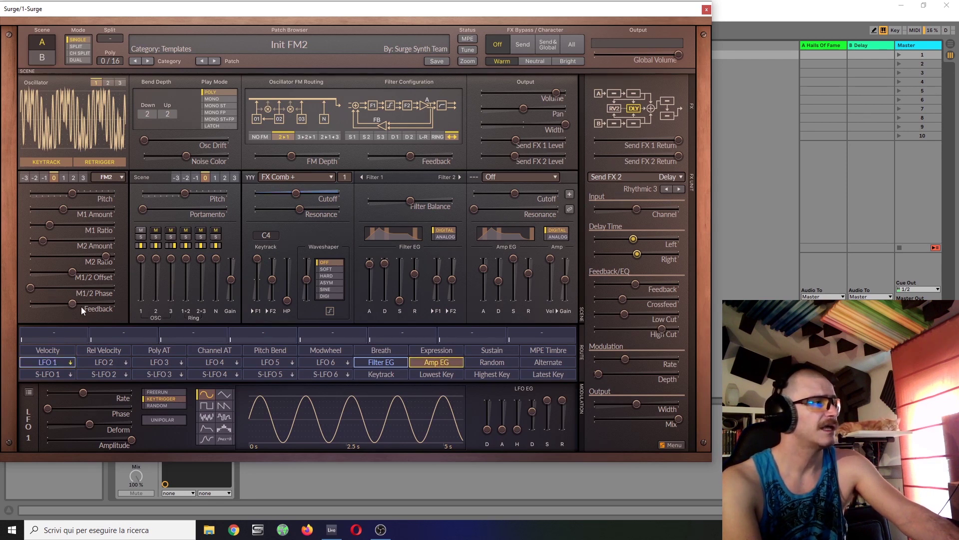
left_click_drag(82, 310, 64, 259)
left_click(425, 363)
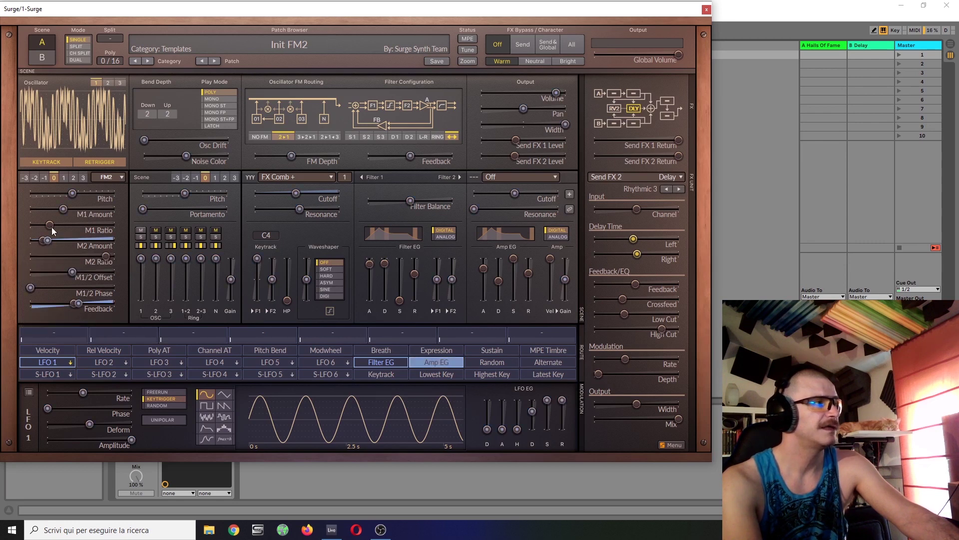
left_click_drag(55, 214, 41, 242)
left_click(448, 366)
left_click(42, 243)
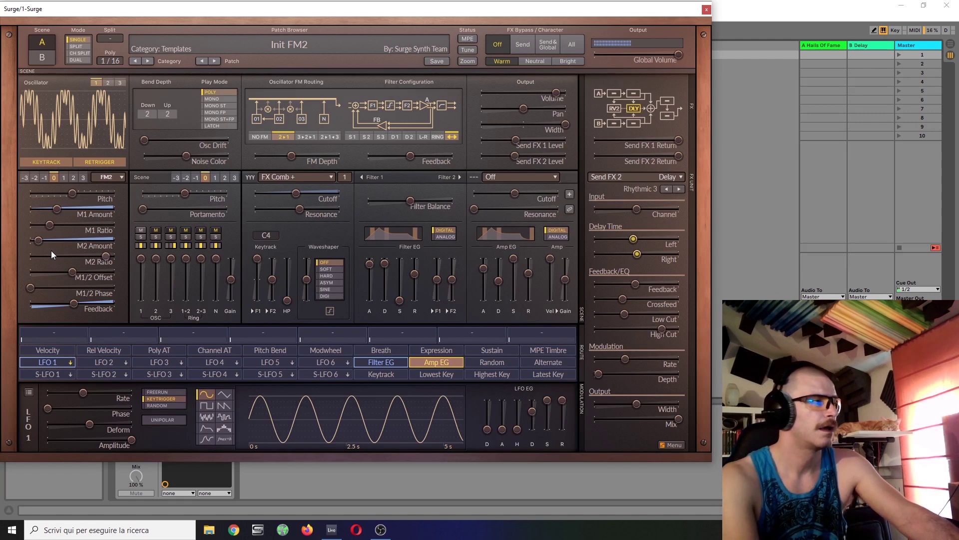
left_click_drag(31, 288, 77, 291)
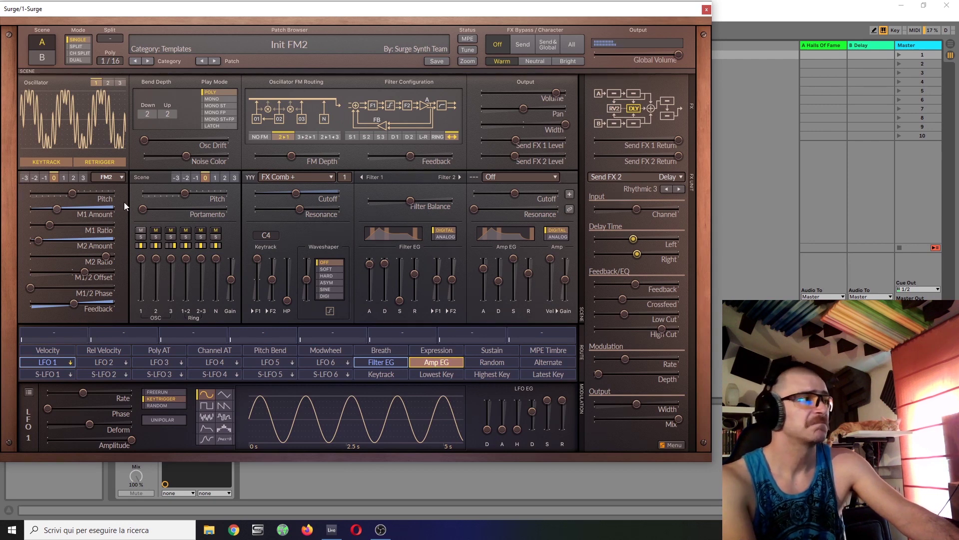
Step: Set the Scene octave selector to -1
left_click(194, 177)
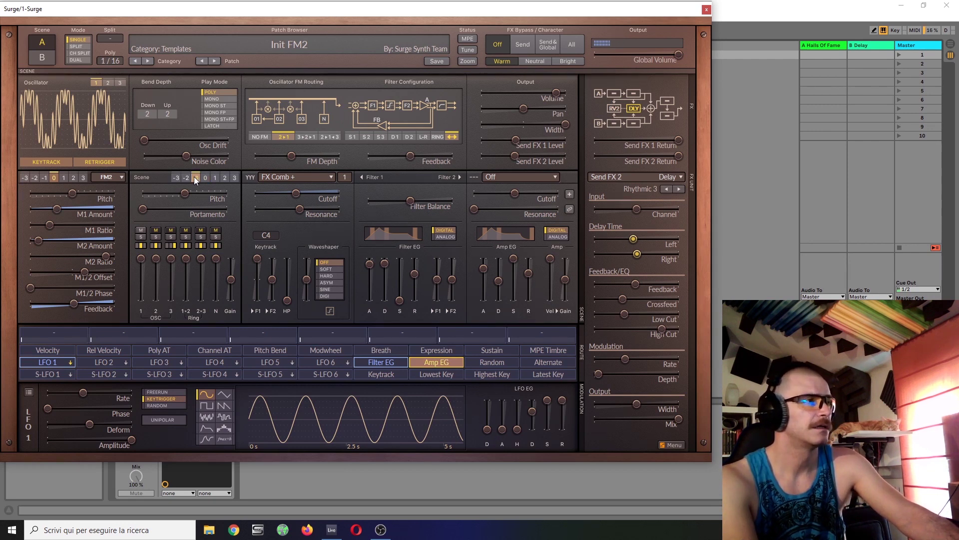